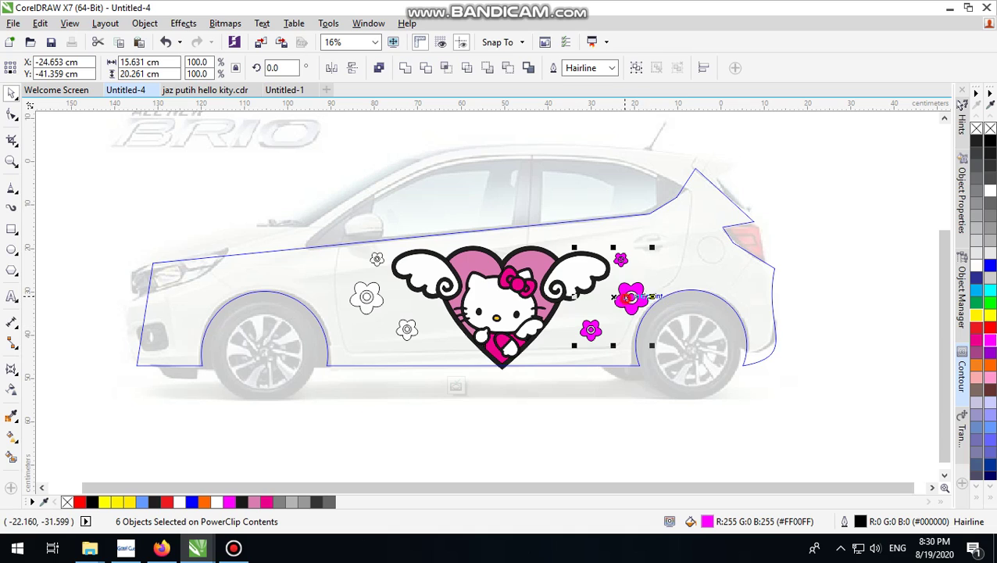
- Move the magenta flowers onto the rear body beside the taillight, combine them and remove their outline
drag(625, 297, 685, 236)
drag(631, 297, 697, 243)
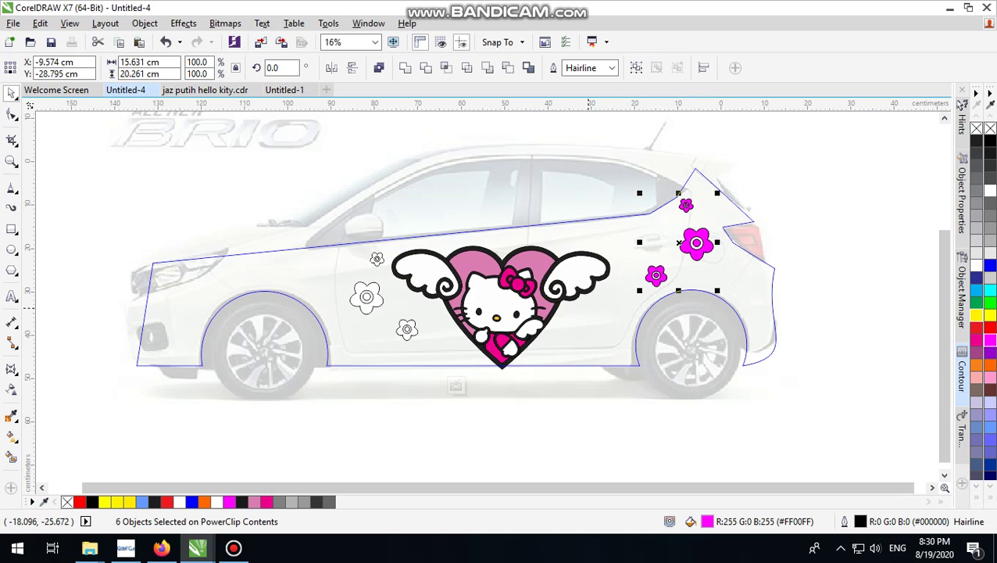
key(ctrl+l)
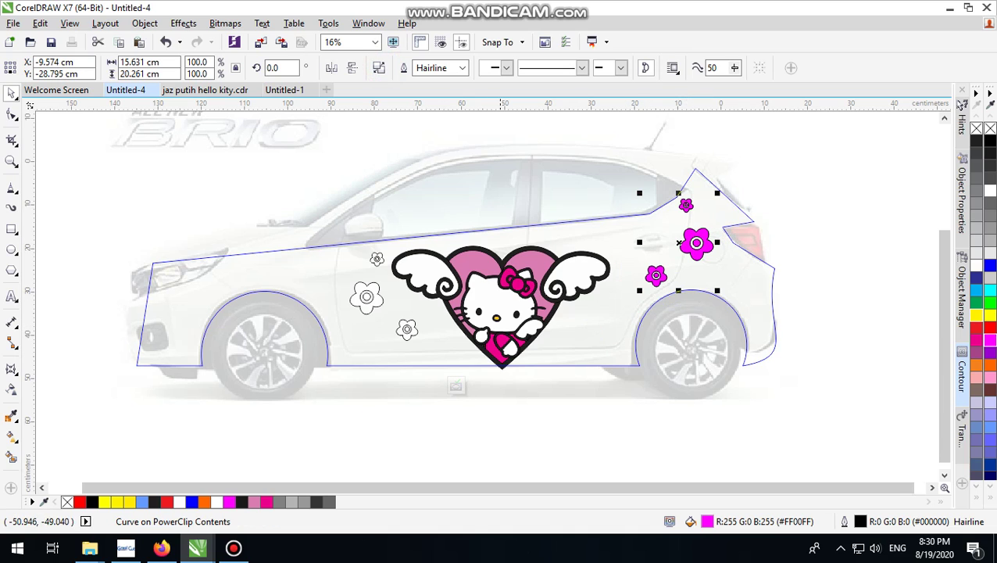
right_click(977, 128)
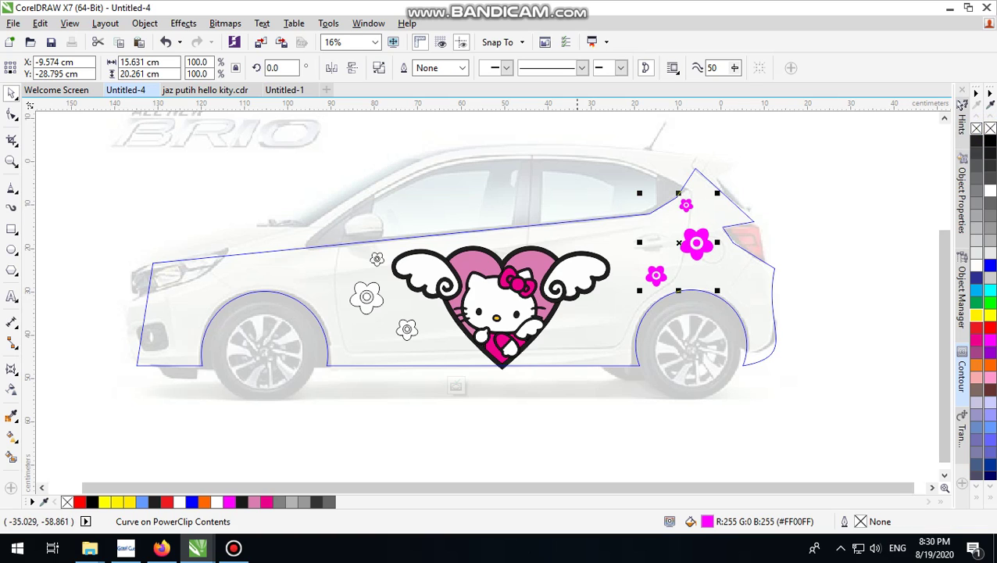
- Fill the three white flowers near the front door magenta and combine them into one object
click(475, 411)
drag(476, 411, 314, 225)
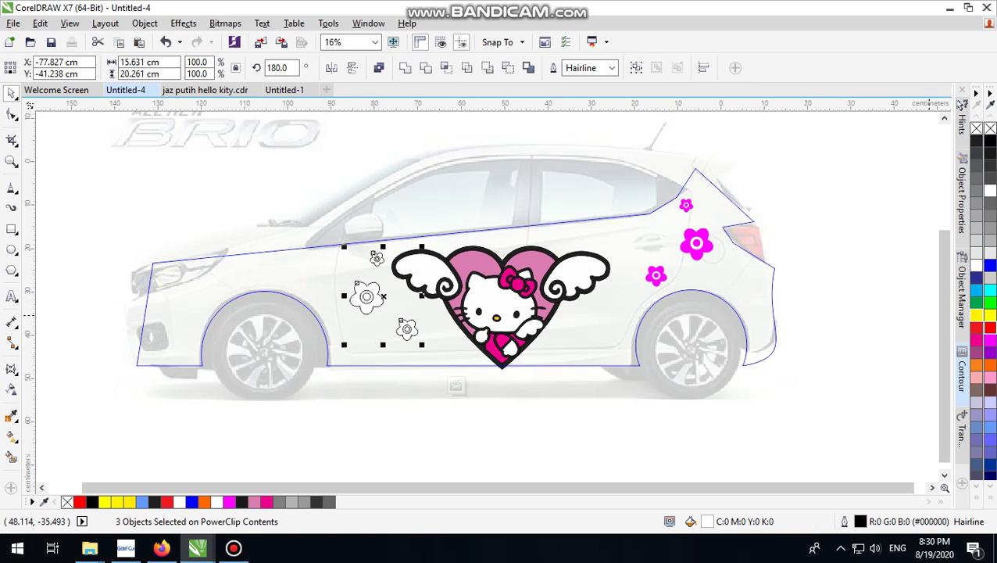
click(991, 341)
click(380, 69)
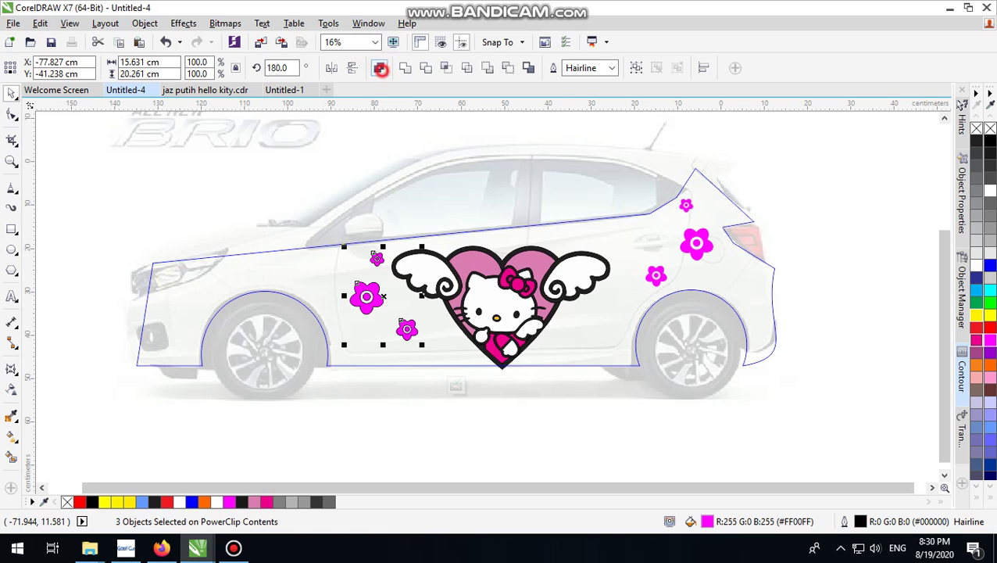
- Scale down the winged Hello Kitty heart and place it on the front door beside the magenta flowers
click(547, 300)
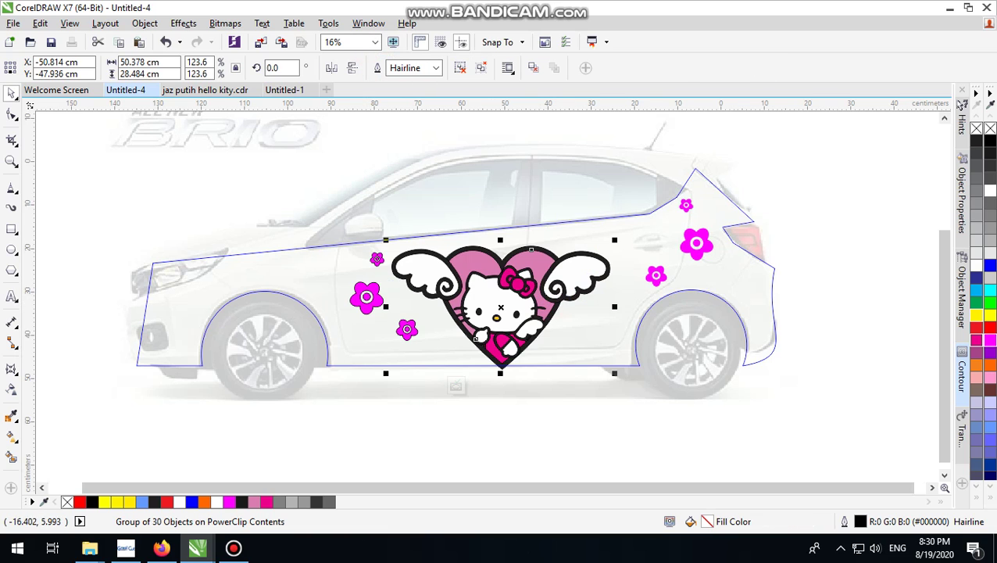
drag(662, 125, 382, 374)
drag(615, 373, 530, 323)
drag(401, 252, 402, 278)
- Remove the outline from the front flowers and the Hello Kitty group, and finish editing the PowerClip contents
click(601, 434)
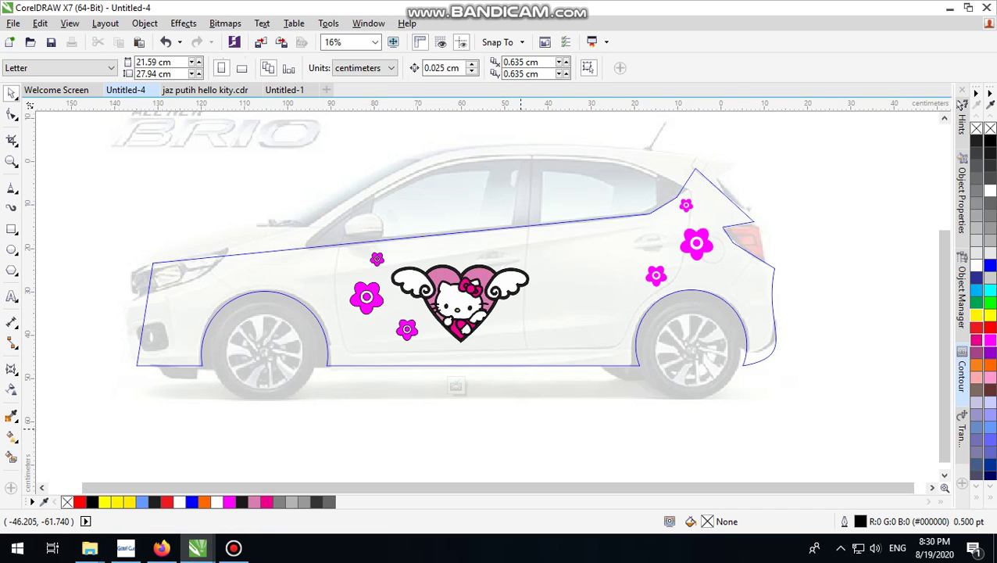
drag(559, 436, 336, 212)
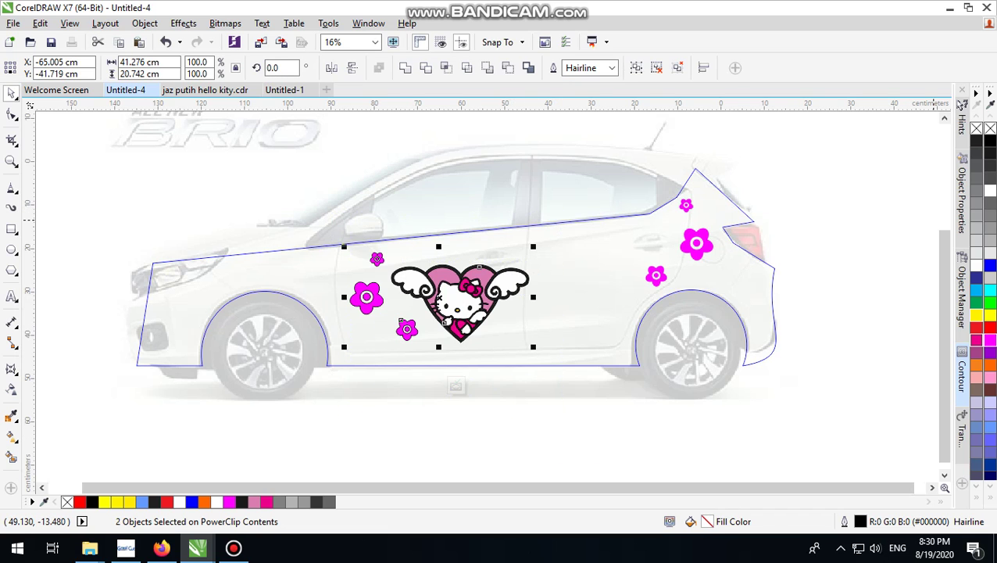
click(812, 156)
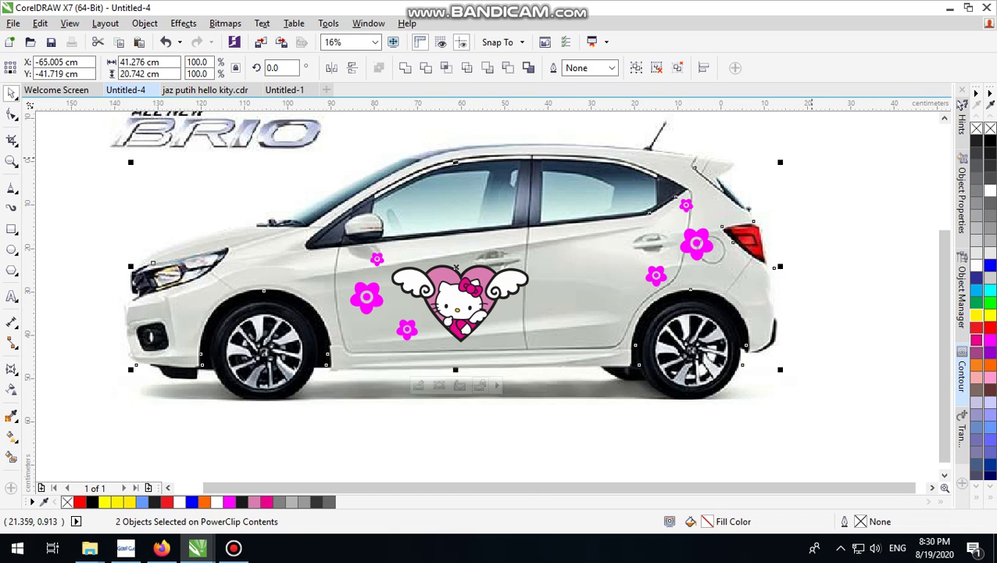
click(786, 265)
click(846, 258)
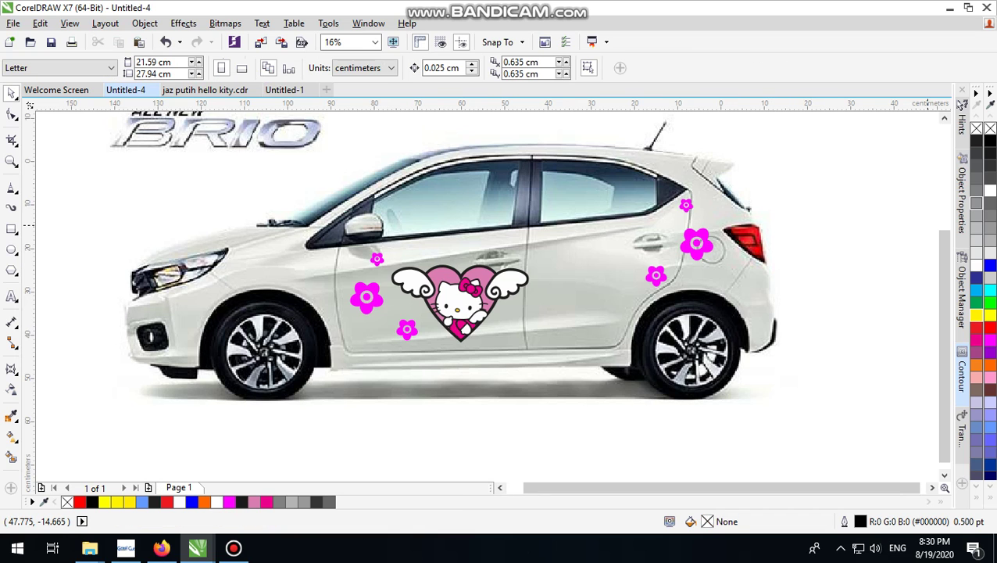
- Switch to Firefox and search the web for "BATIK GRAFIS" in a new tab
click(949, 8)
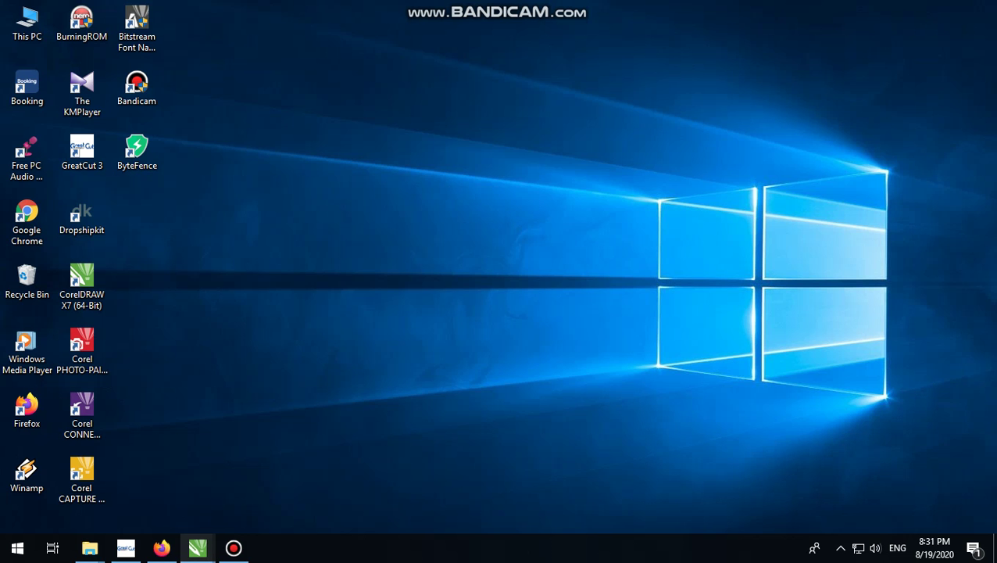
click(162, 548)
click(805, 13)
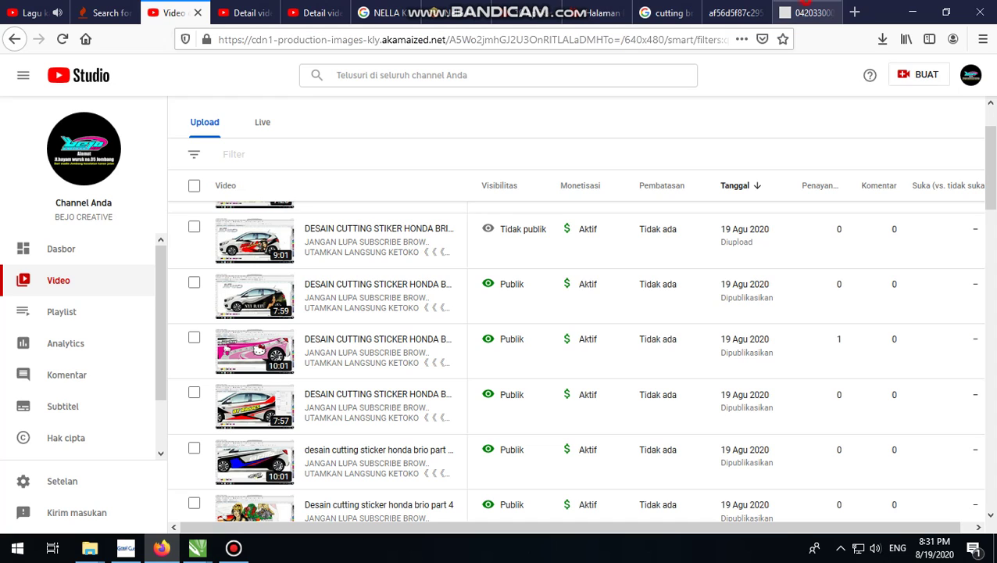
click(855, 12)
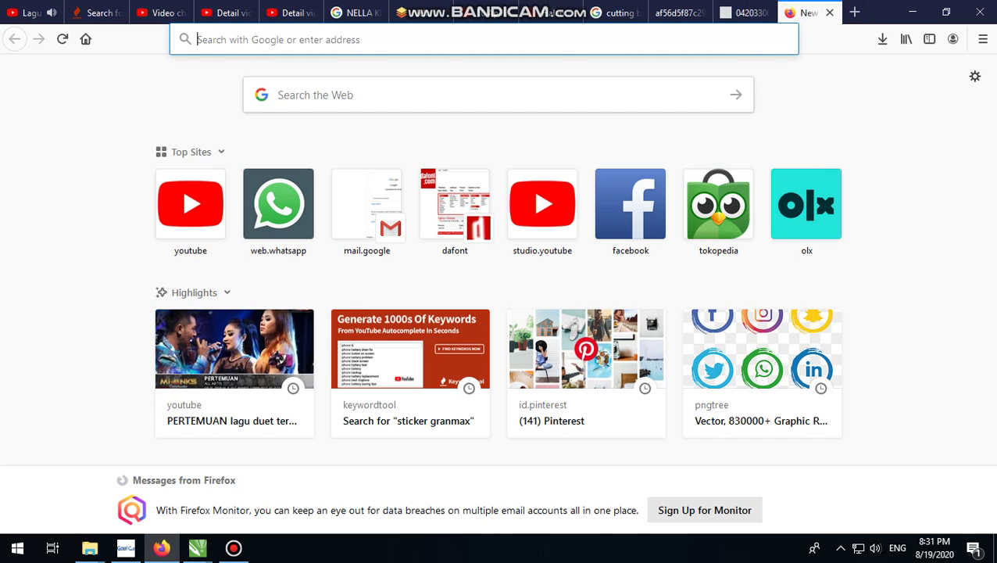
click(306, 95)
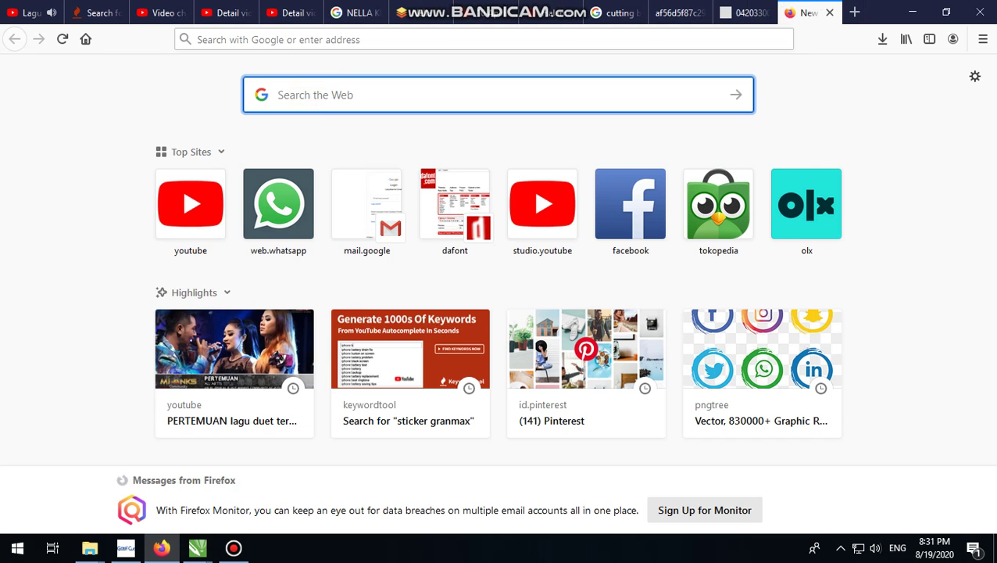
text(BATIK GRA)
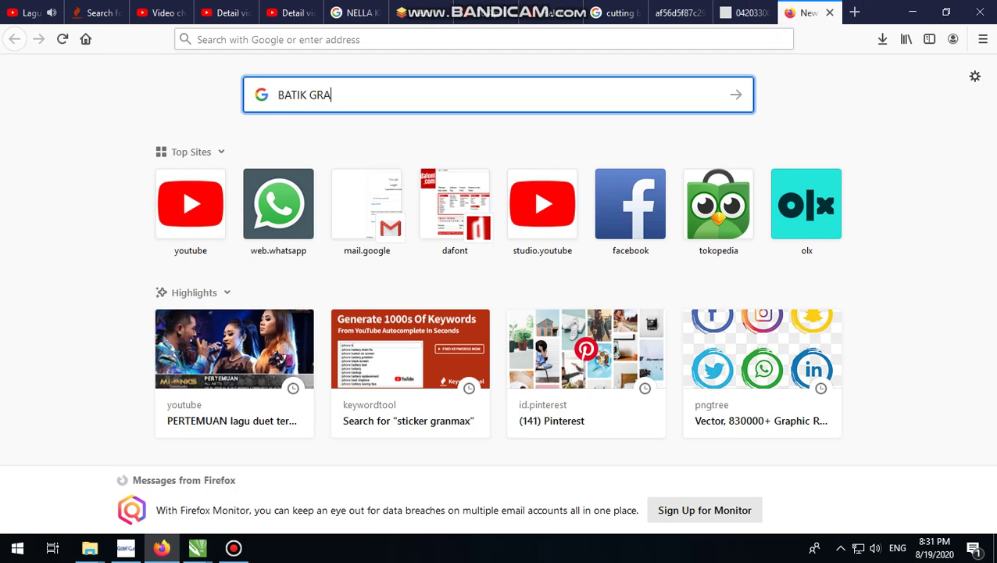
text(FIS)
key(Return)
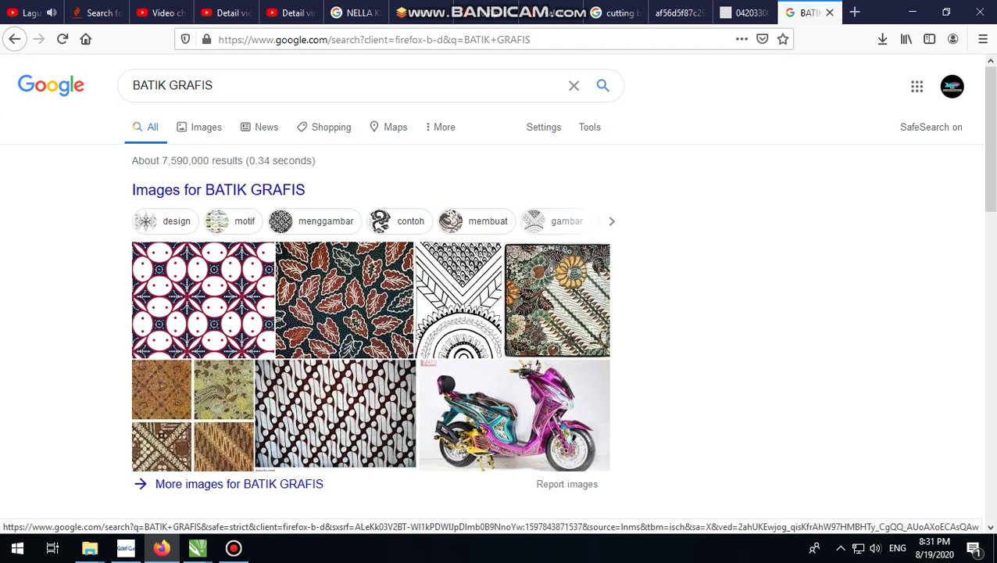
- Show the image results, open the PNGWing "Batik png" ornament and browse its related images
click(193, 124)
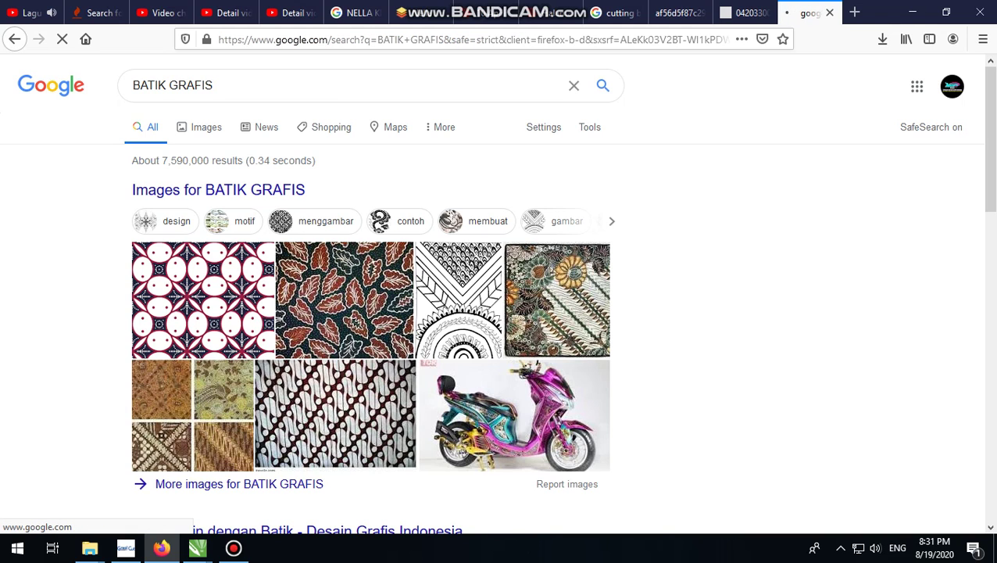
scroll(499, 297, down, 5)
scroll(499, 297, down, 1)
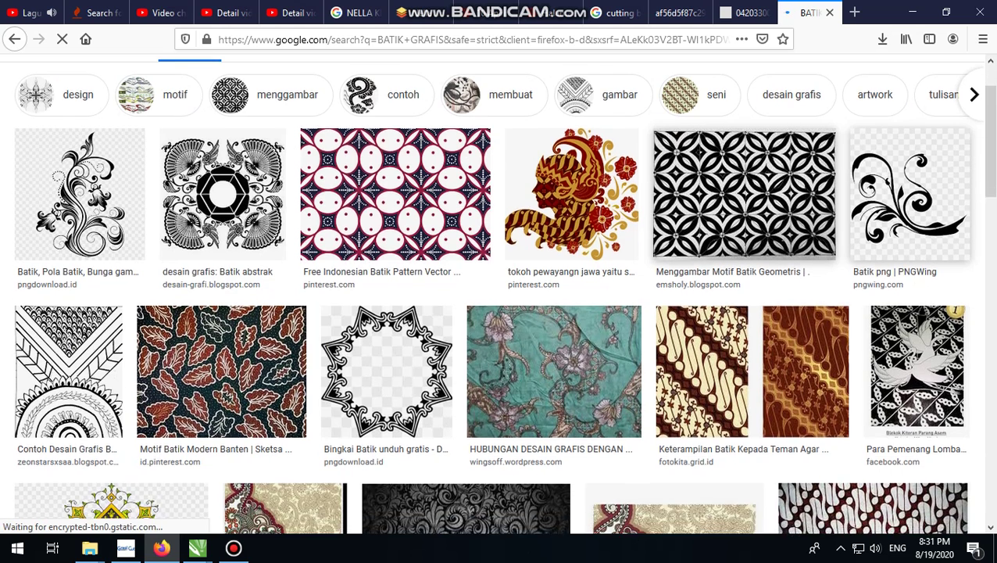
scroll(727, 211, down, 1)
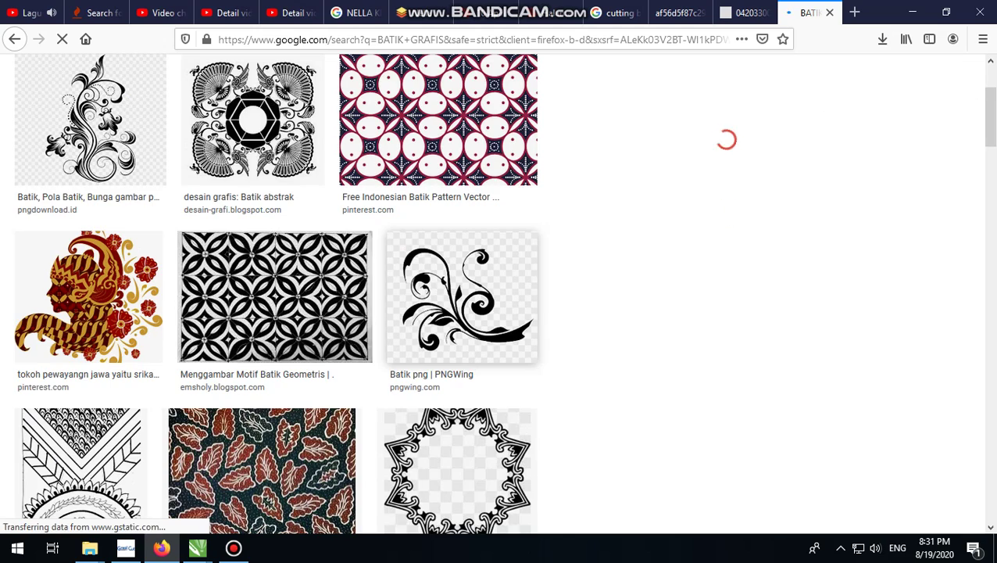
scroll(278, 293, down, 3)
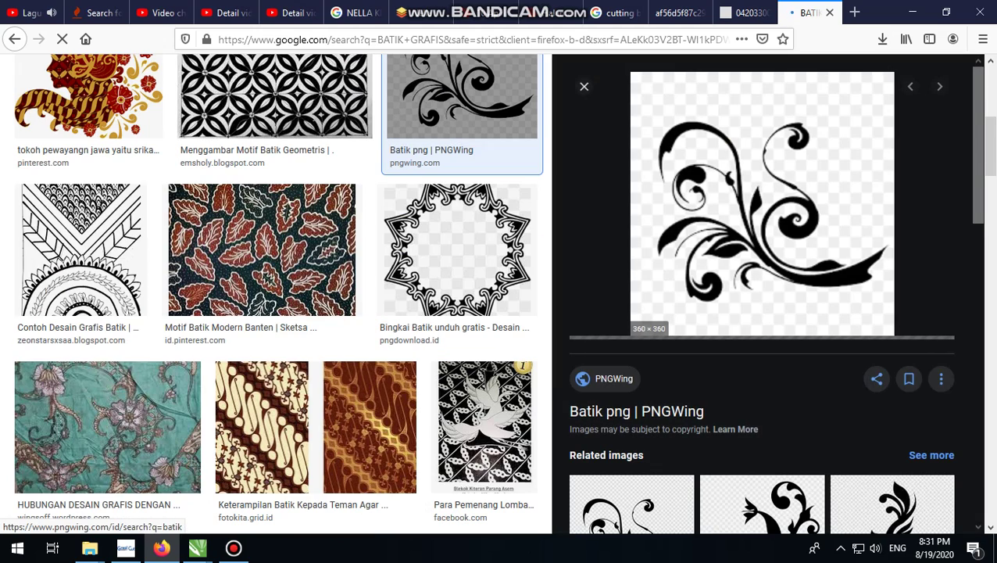
scroll(762, 293, down, 4)
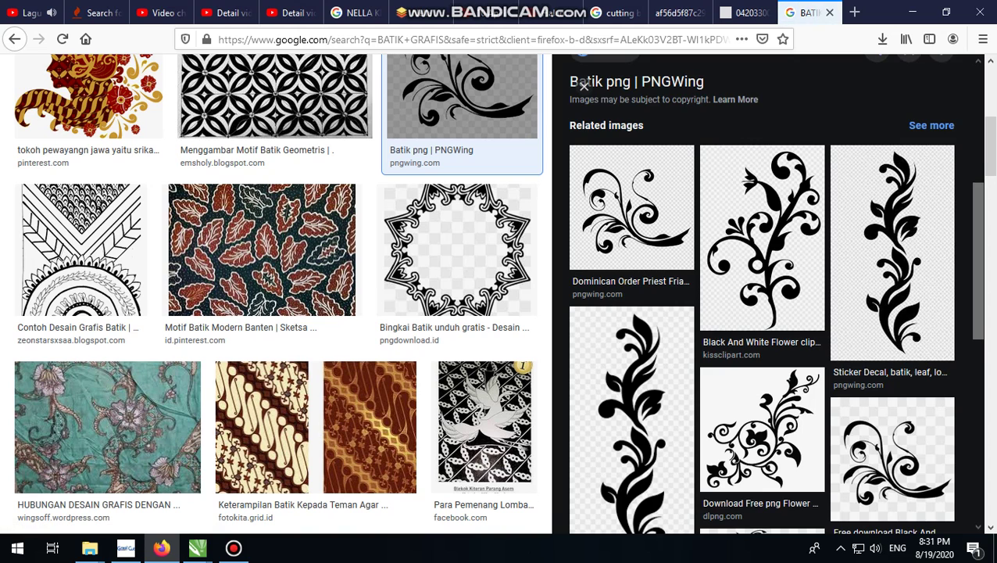
scroll(583, 86, down, 3)
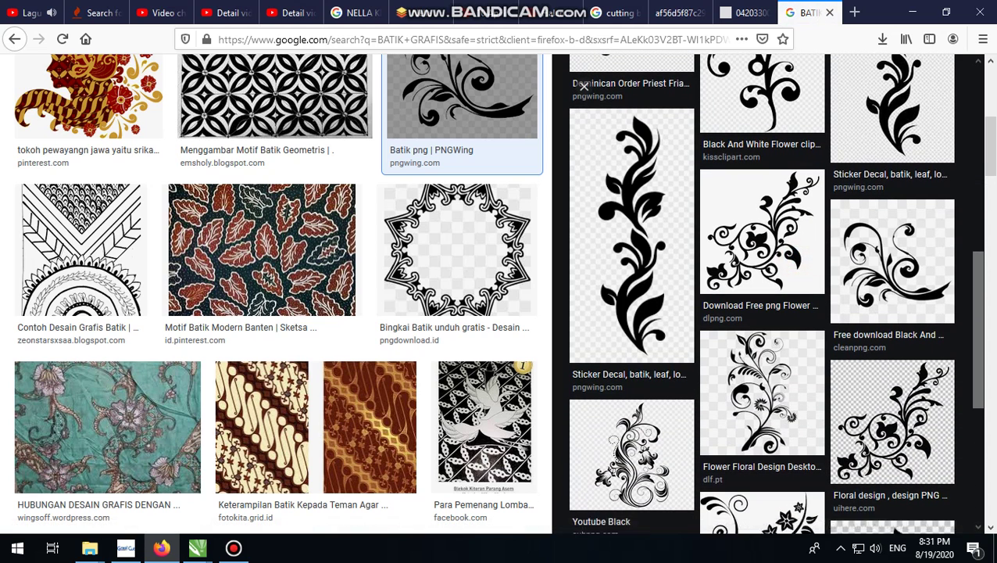
- Open the related DLPNG black floral scroll ornament and copy the image
click(795, 258)
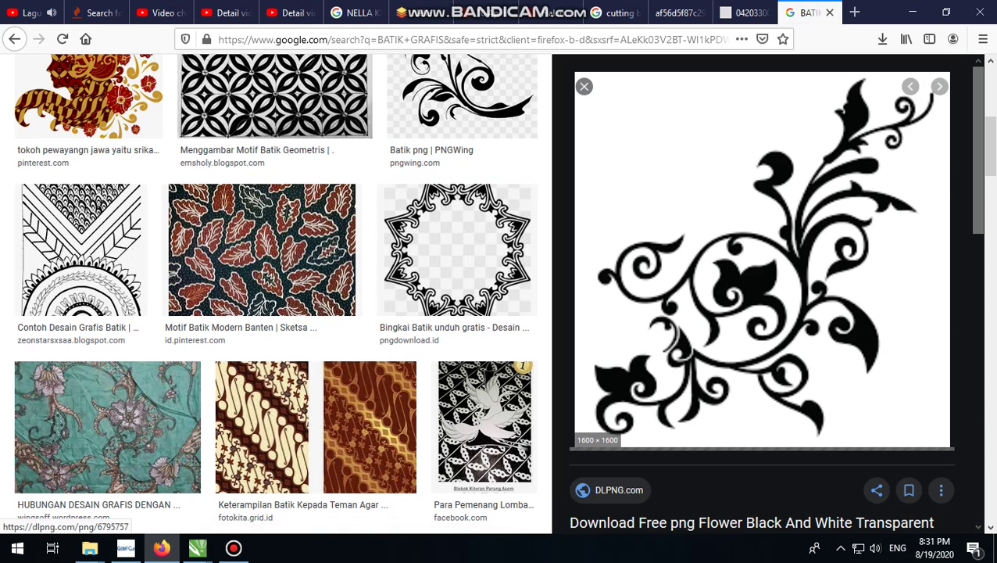
right_click(795, 258)
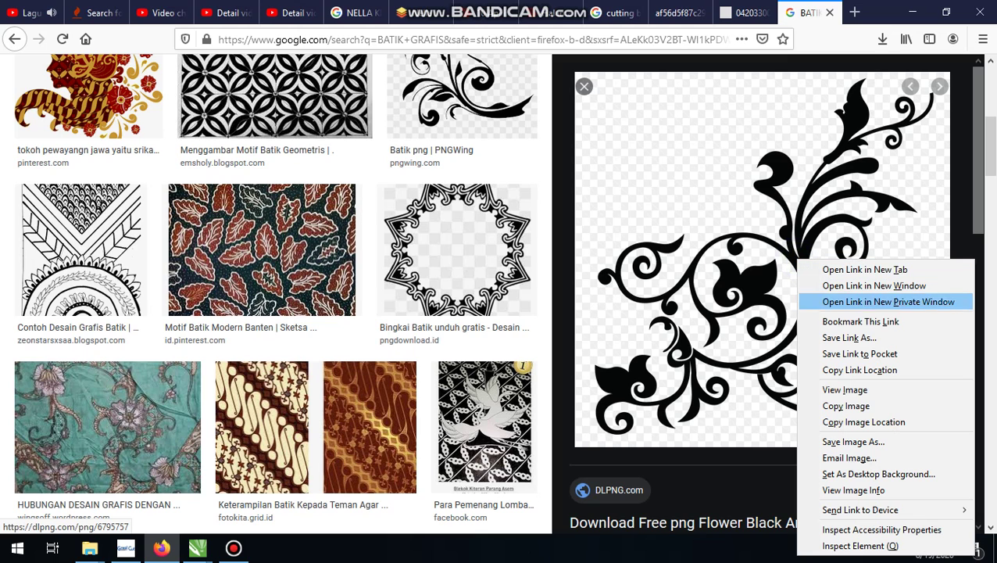
click(841, 405)
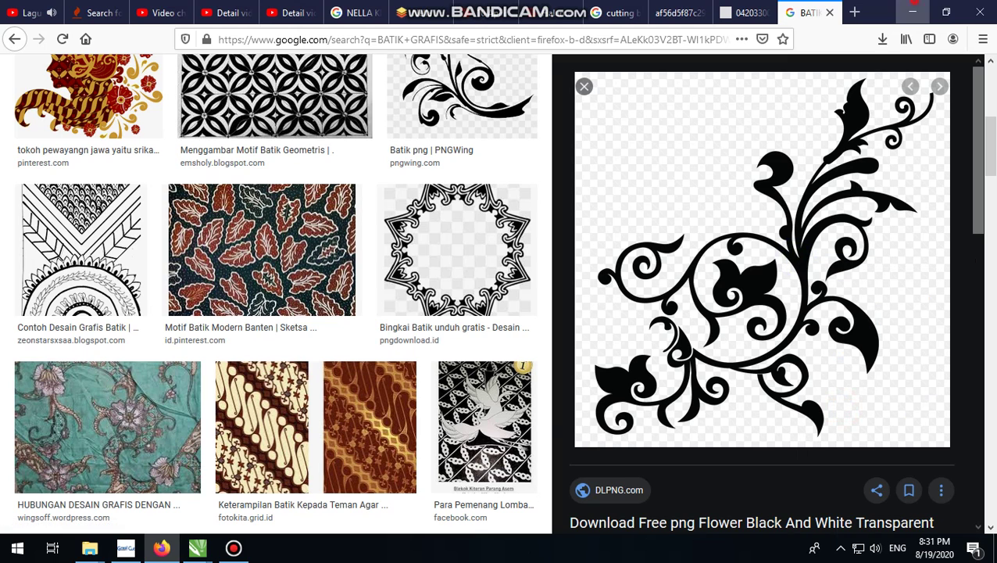
- Switch back to the Untitled-4 document in CorelDRAW and paste the copied floral ornament beside the car
click(913, 12)
click(199, 549)
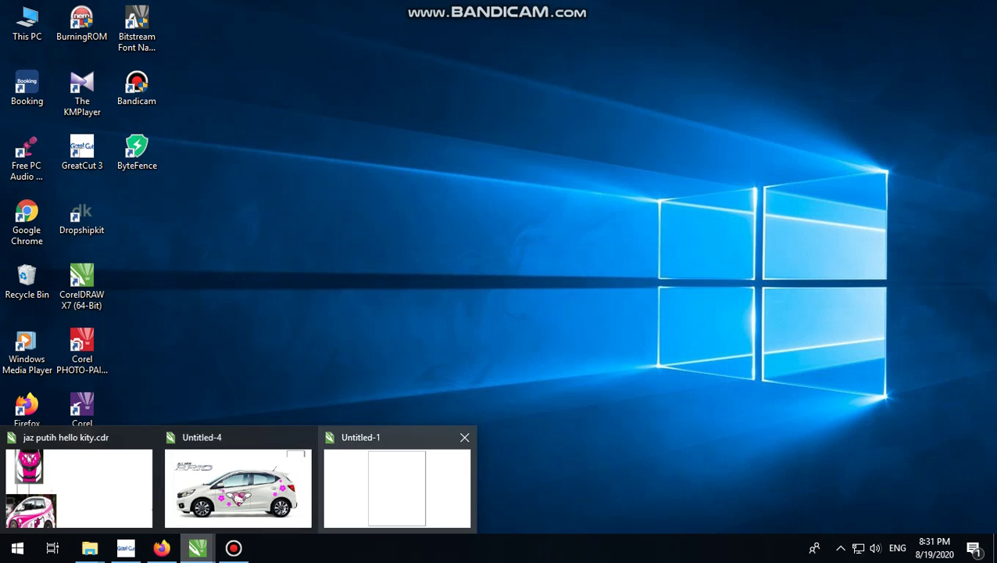
click(274, 492)
scroll(484, 329, down, 2)
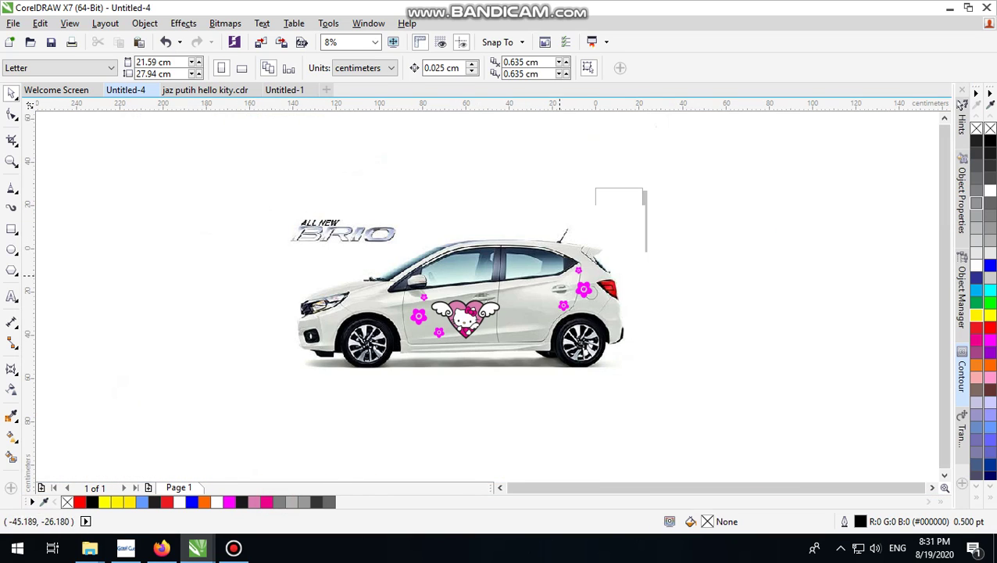
right_click(712, 216)
click(748, 309)
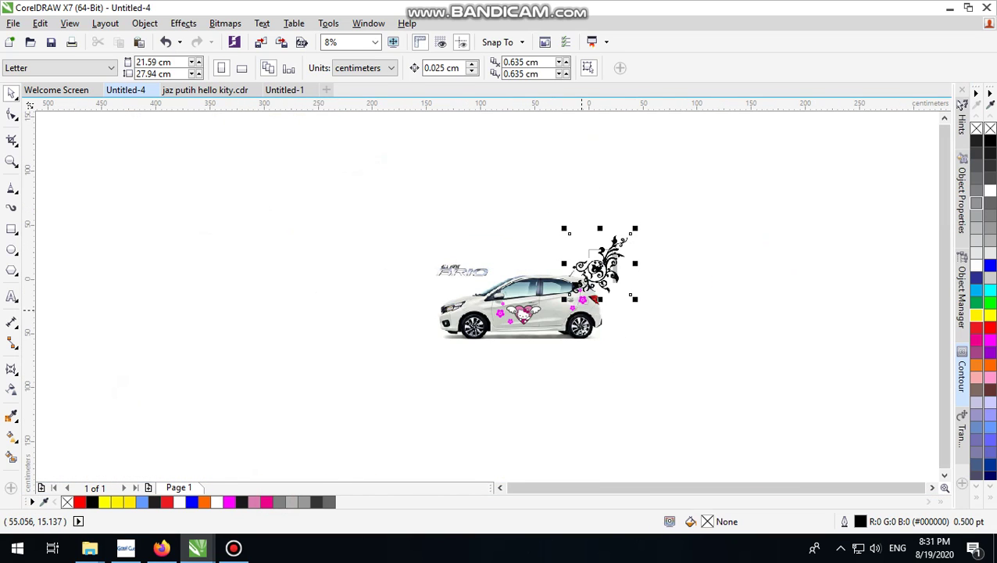
- Outline-trace the pasted ornament as a Logo, allowing the bitmap to be reduced and deleting the original image
scroll(607, 263, up, 2)
right_click(610, 260)
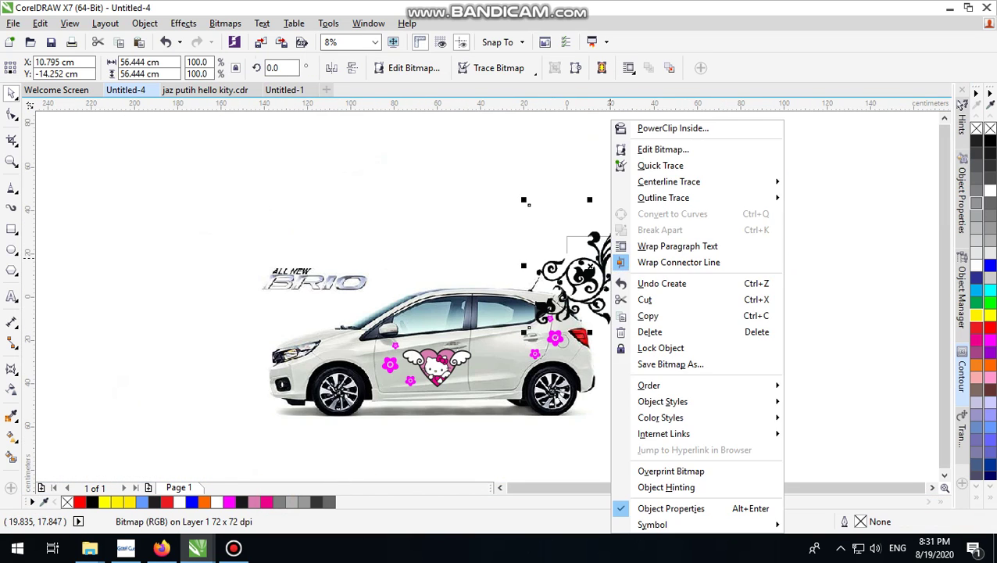
mouse_move(751, 198)
click(832, 214)
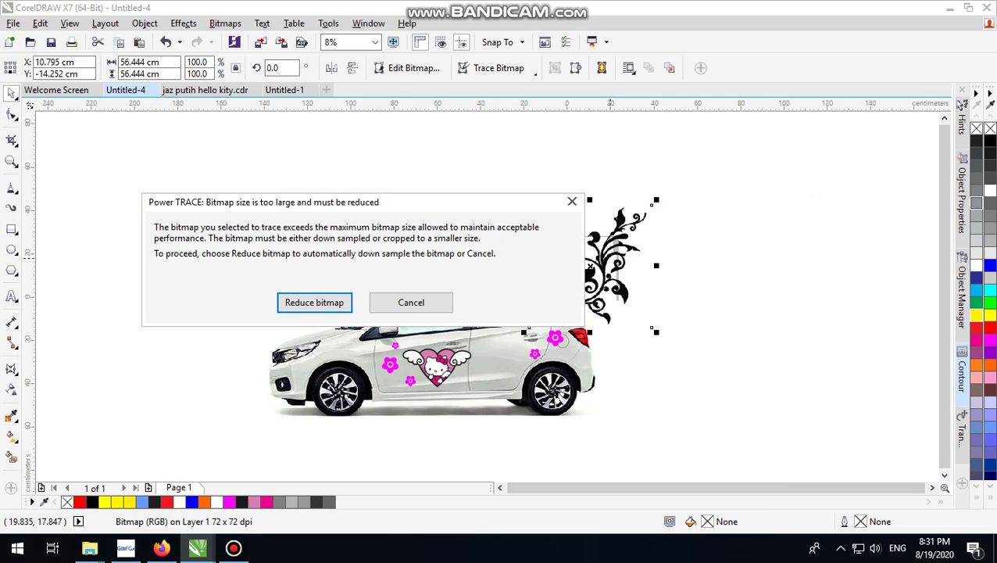
click(314, 303)
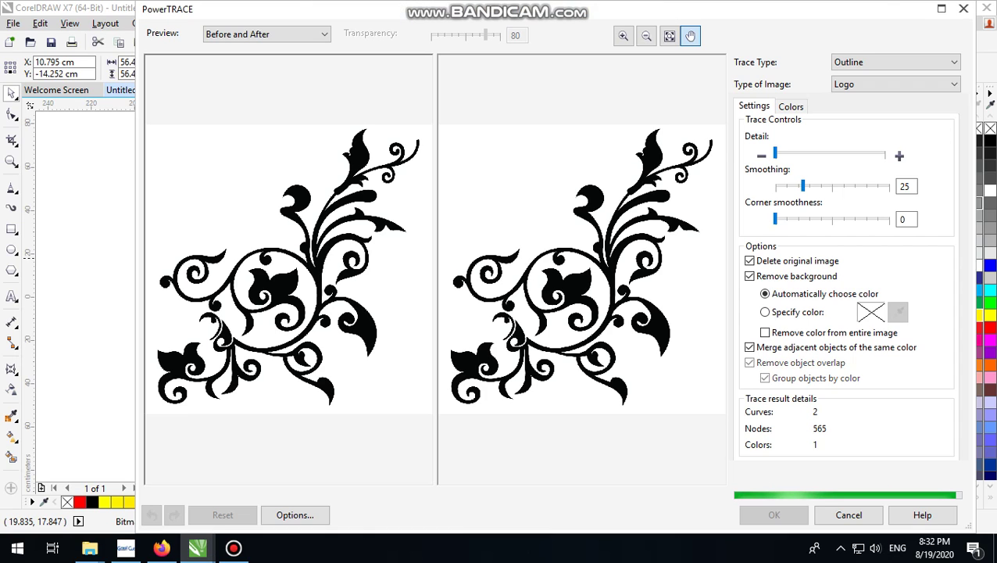
click(774, 514)
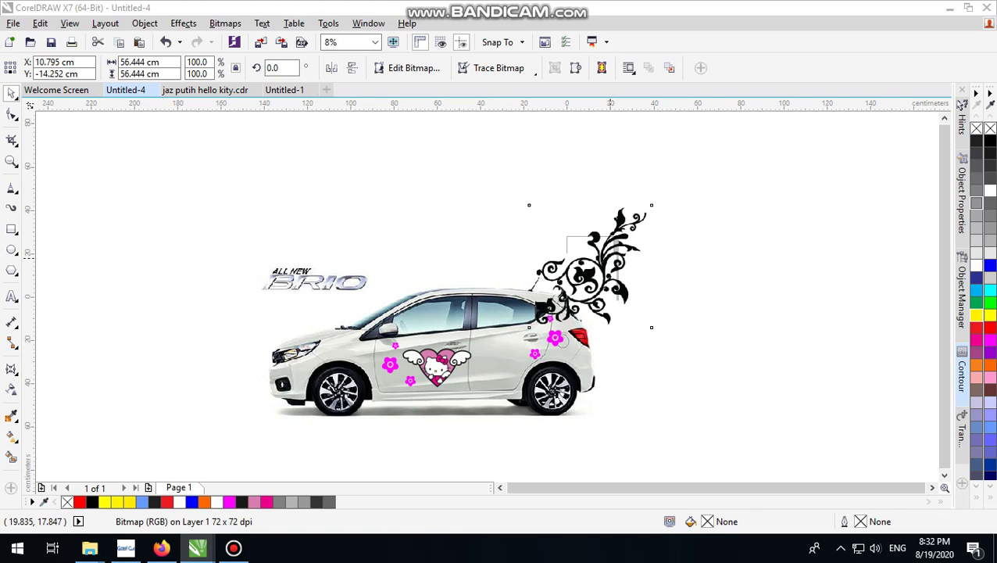
- Move the traced floral ornament to the empty area behind the car's rear bumper
click(602, 266)
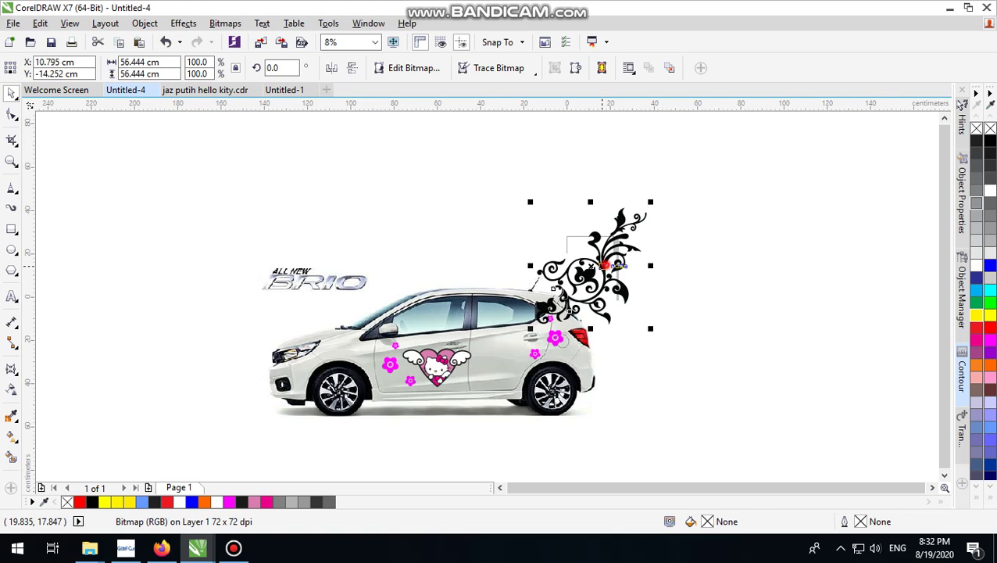
mouse_move(604, 266)
mouse_down()
mouse_move(616, 376)
mouse_move(685, 381)
mouse_up()
click(685, 380)
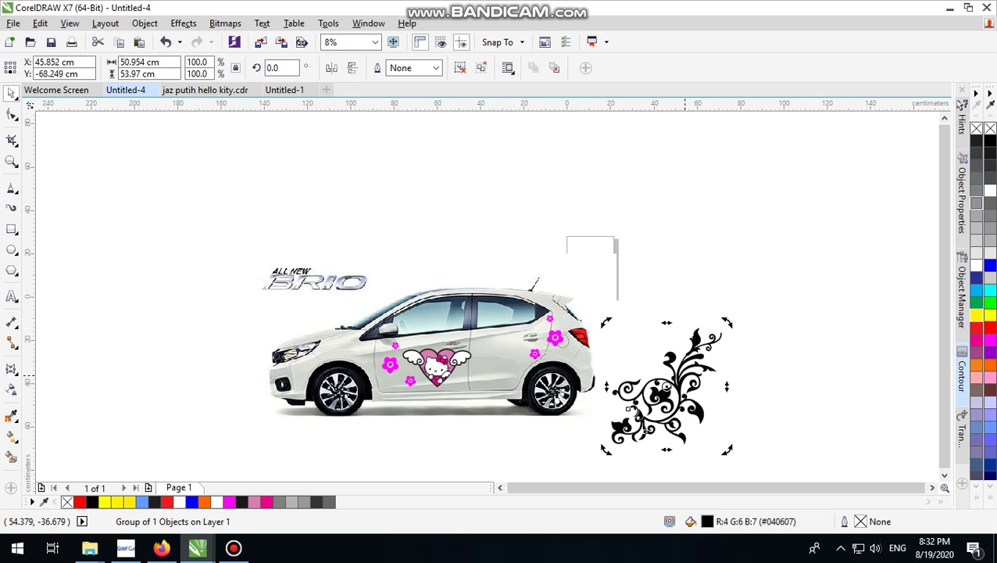
scroll(664, 418, up, 2)
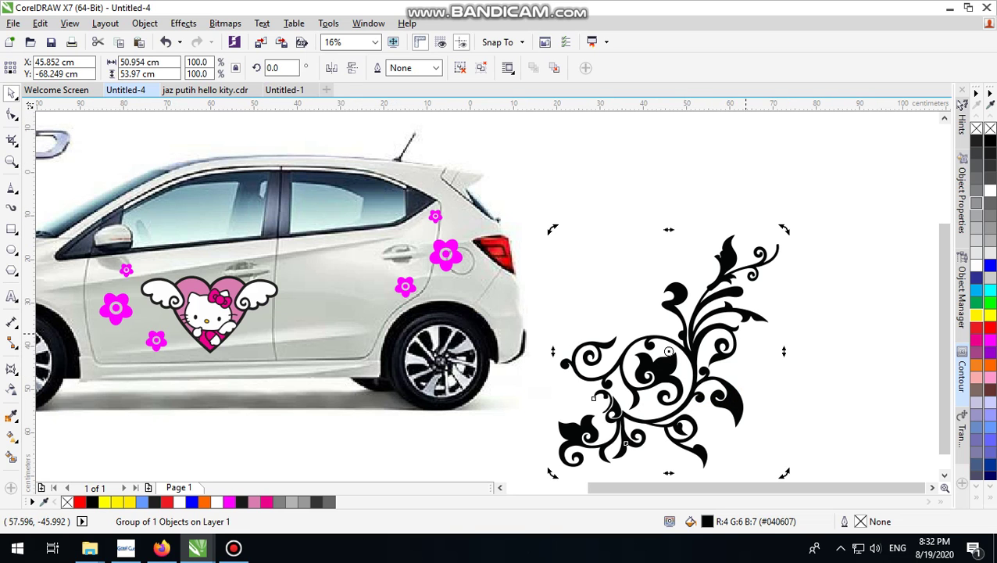
- Rotate the black floral ornament to about 160° and PowerClip it inside the car body shape
drag(785, 229, 287, 350)
click(688, 294)
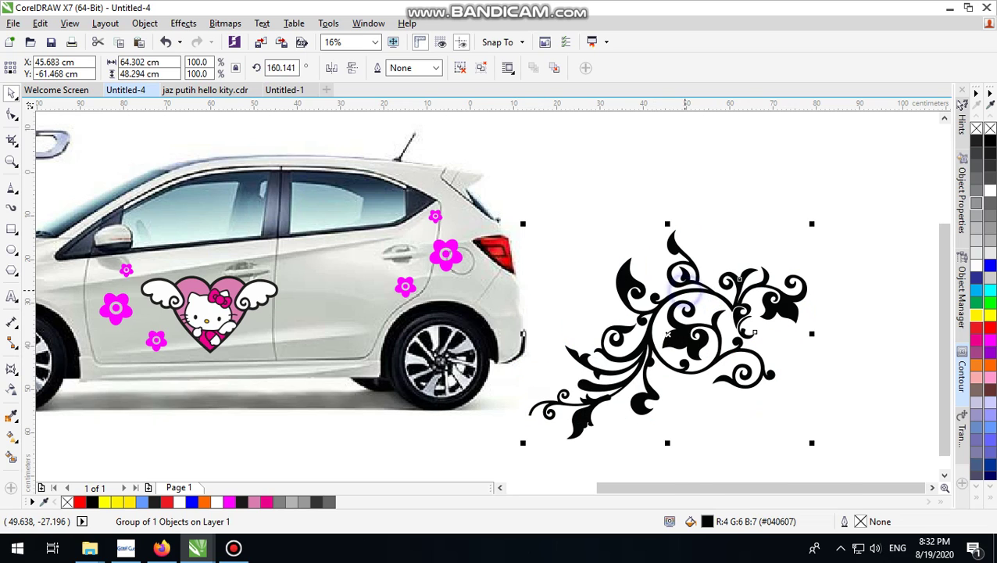
right_click(686, 296)
click(748, 177)
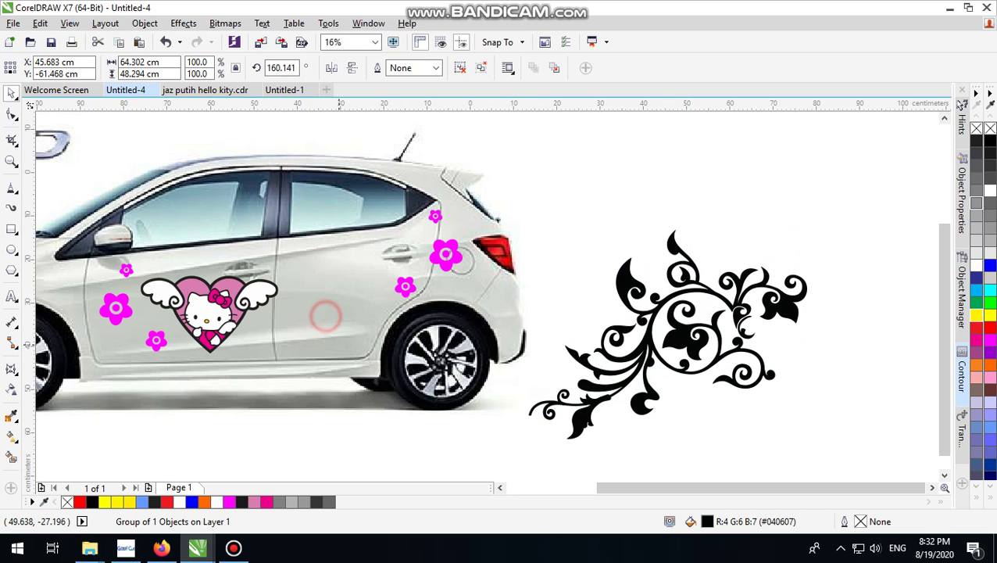
click(324, 315)
- Inside the PowerClip, scale the floral ornament to about 73.7%, rotate it to about 143° and place it low on the rear door
double_click(281, 251)
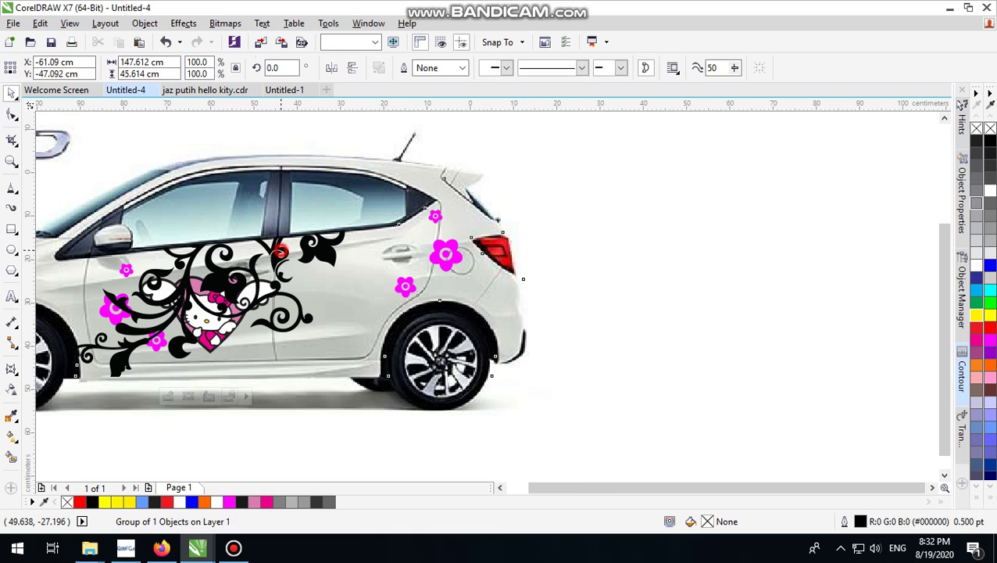
drag(270, 251, 396, 331)
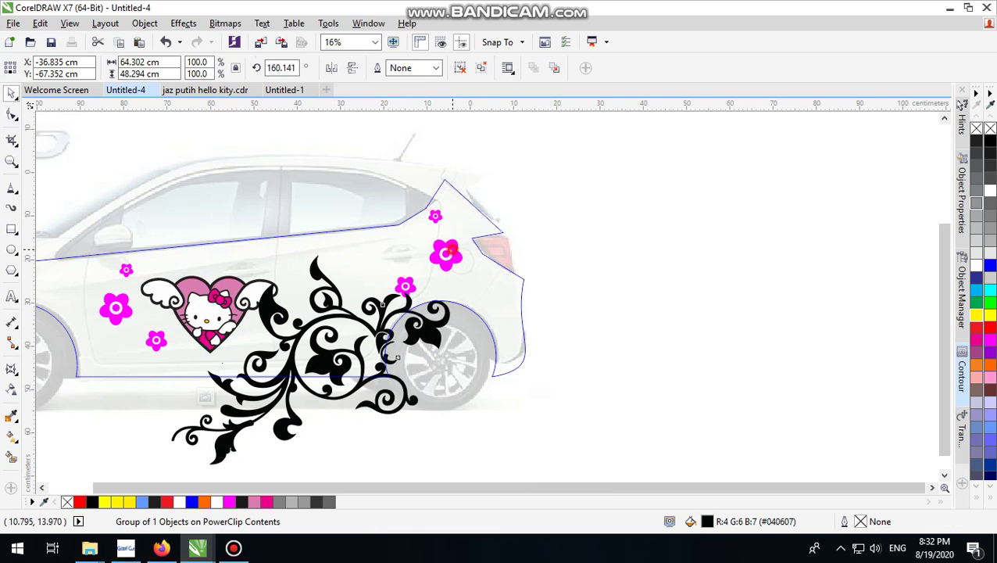
drag(454, 250, 417, 277)
drag(353, 318, 360, 307)
drag(424, 264, 444, 301)
click(365, 321)
drag(364, 321, 360, 311)
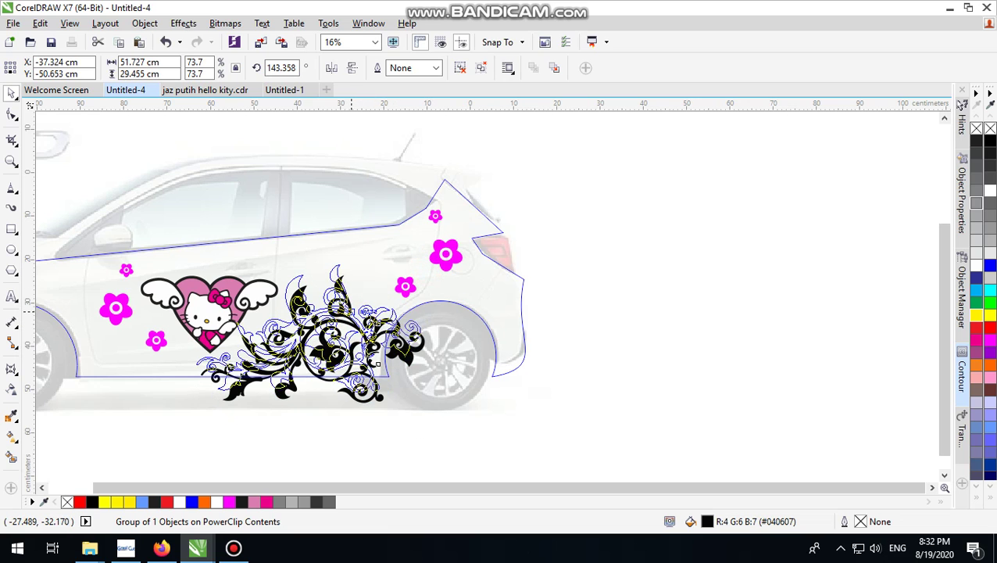
click(618, 234)
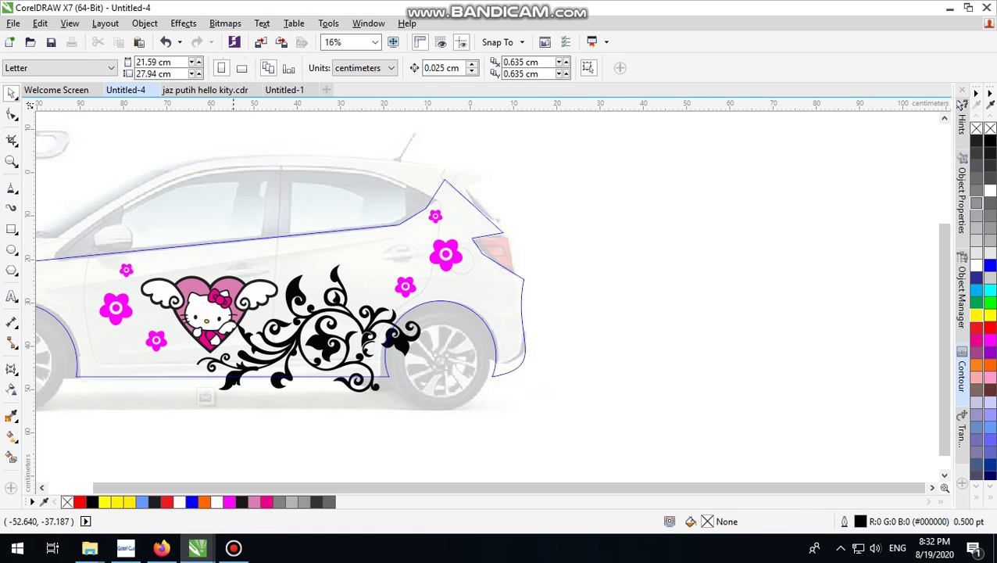
- Shift the Hello Kitty heart slightly forward and add a copy of the rear flower cluster, rotated to about 124°, above the ornament
mouse_move(212, 309)
mouse_down()
mouse_move(229, 286)
mouse_move(228, 300)
mouse_move(205, 306)
mouse_up()
click(688, 260)
click(410, 282)
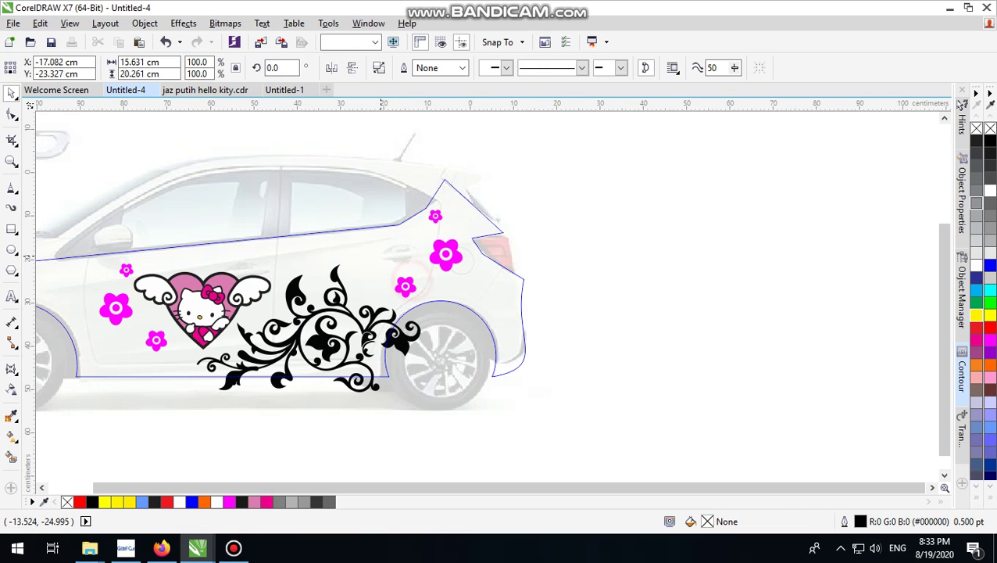
drag(367, 255, 368, 255)
right_click(368, 256)
click(370, 254)
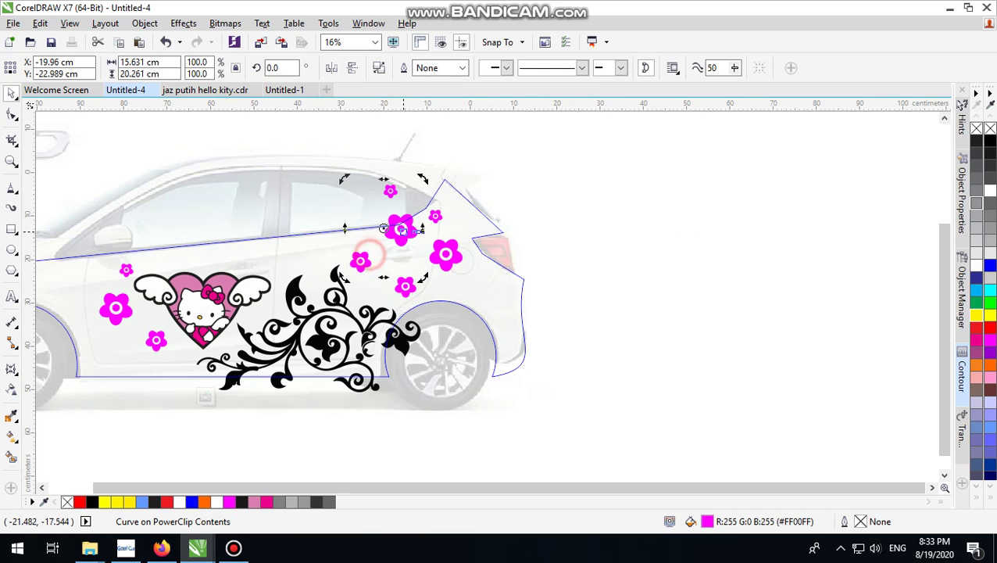
drag(422, 177, 339, 244)
click(369, 214)
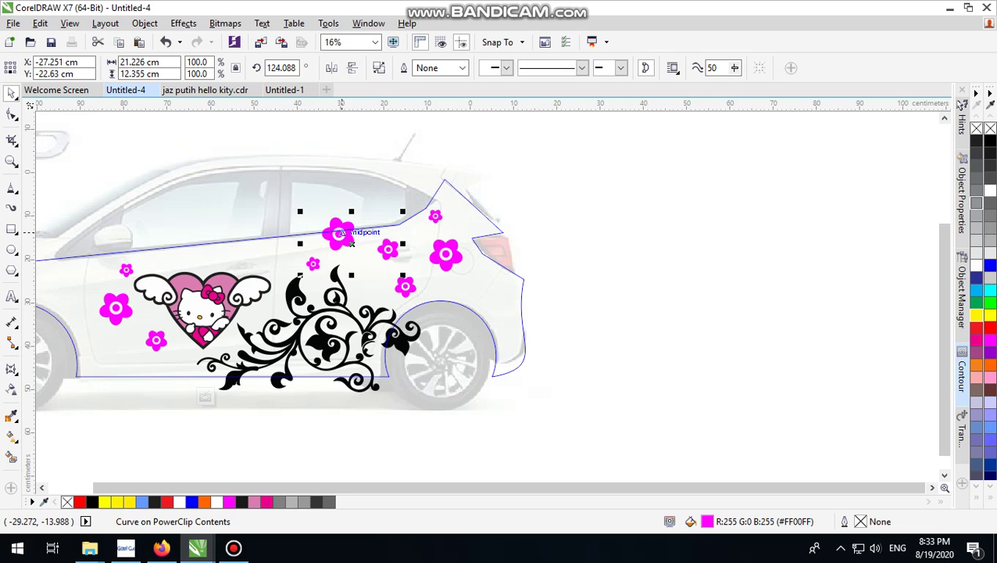
click(606, 212)
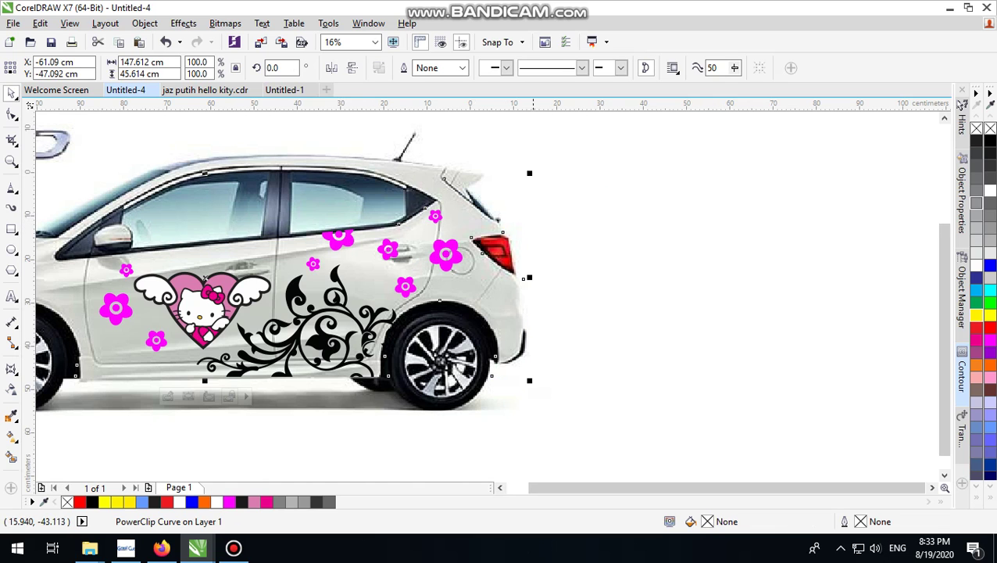
- Edit the PowerClip contents again and scale the Hello Kitty heart to about 52.2%, keeping it between the front door flowers
scroll(489, 376, down, 1)
click(619, 315)
scroll(619, 315, up, 1)
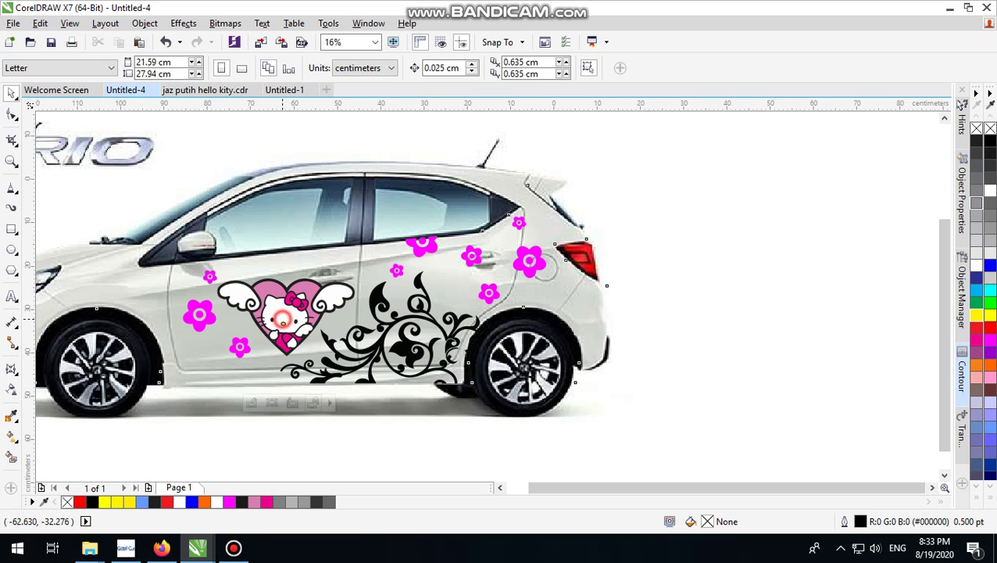
double_click(297, 308)
click(297, 307)
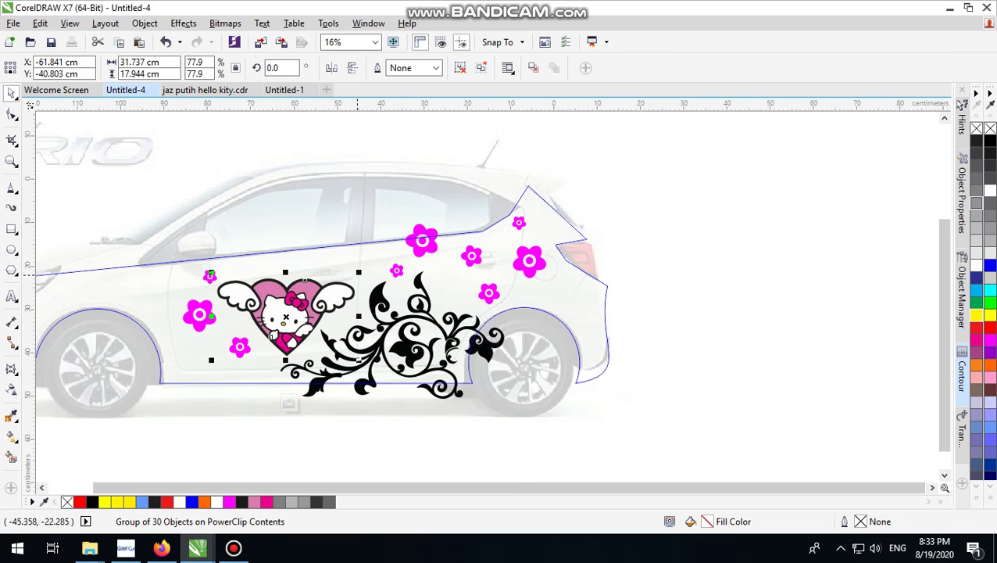
drag(355, 279, 305, 308)
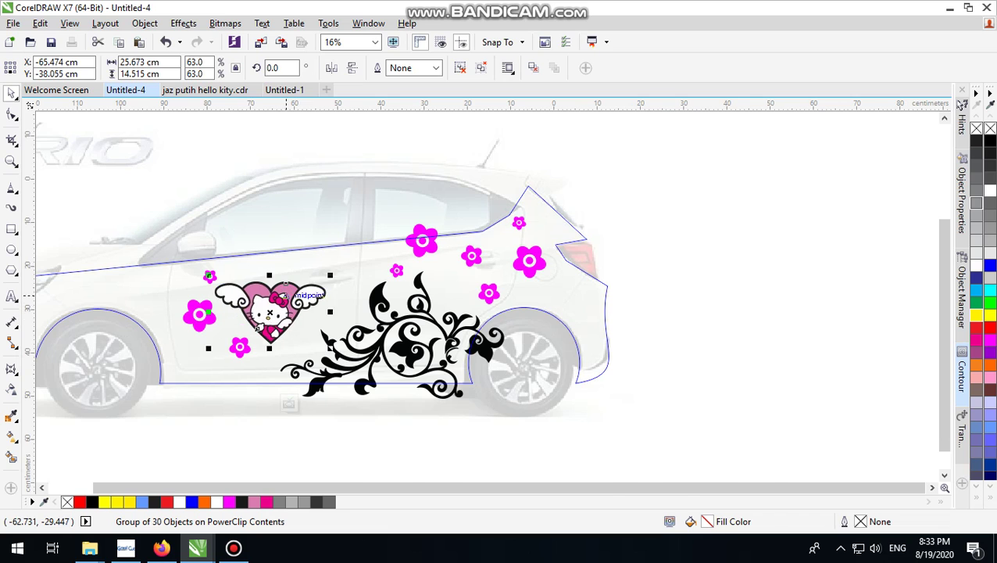
scroll(303, 291, up, 1)
drag(353, 275, 316, 267)
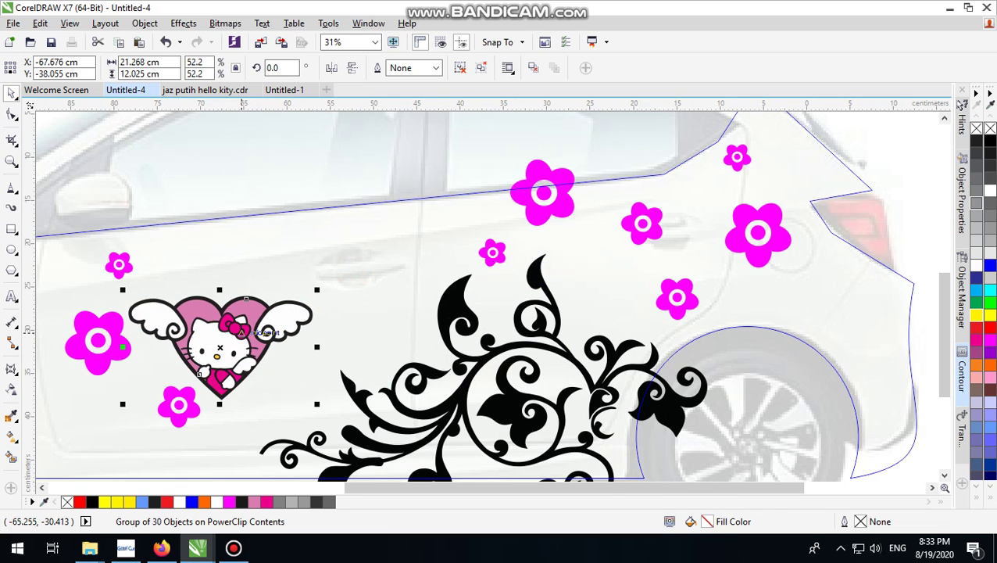
scroll(345, 357, down, 1)
click(720, 285)
ctrl+click(740, 278)
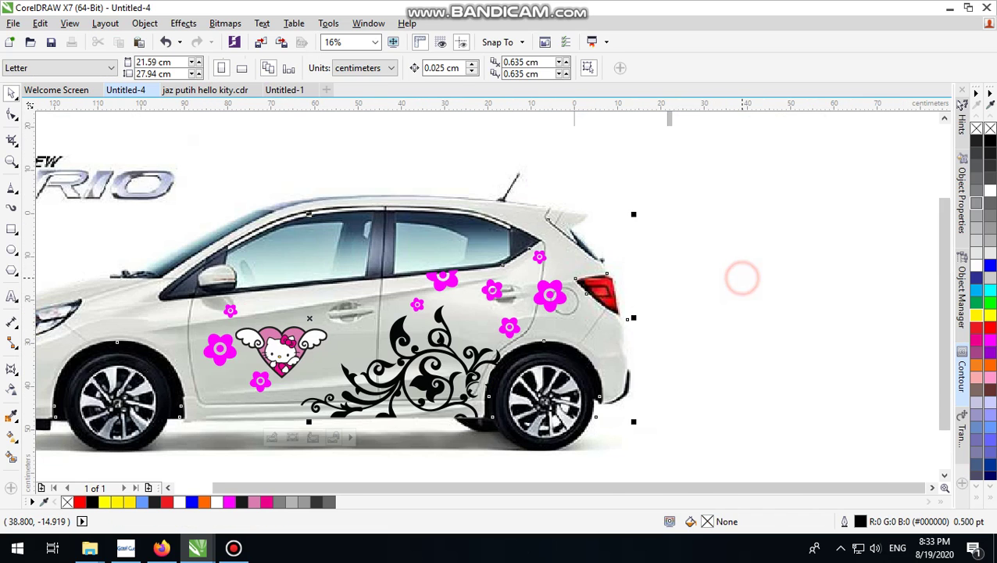
click(435, 352)
click(705, 317)
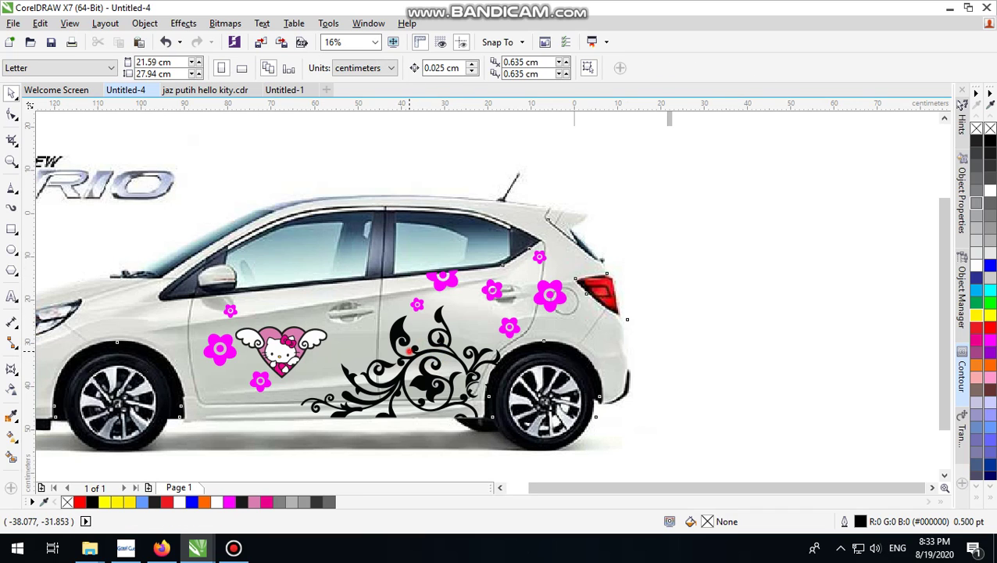
click(695, 267)
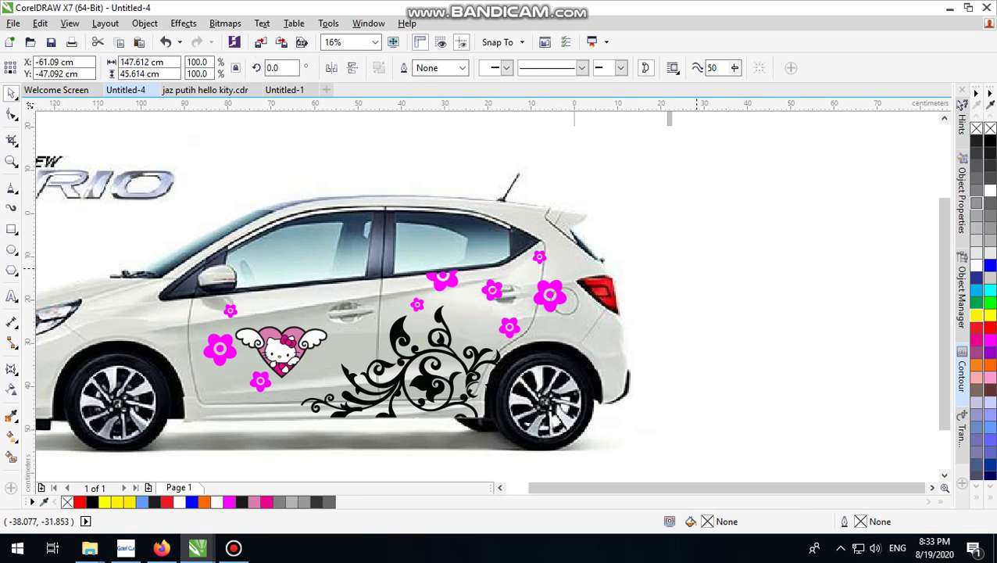
key(Escape)
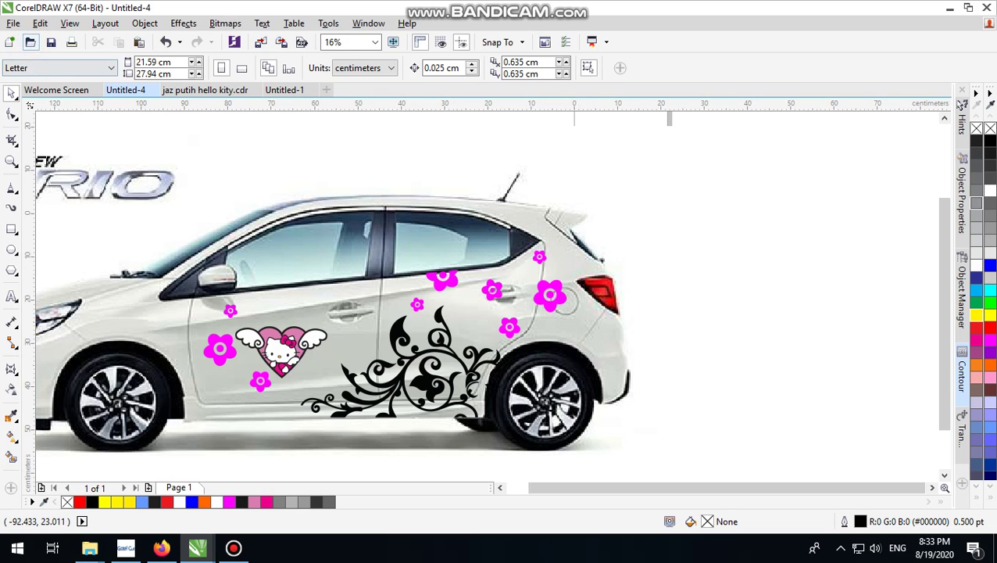
- Search the MULTIMEDIA (F:) drive for HELL and open the drawing agya hello kitty
click(30, 41)
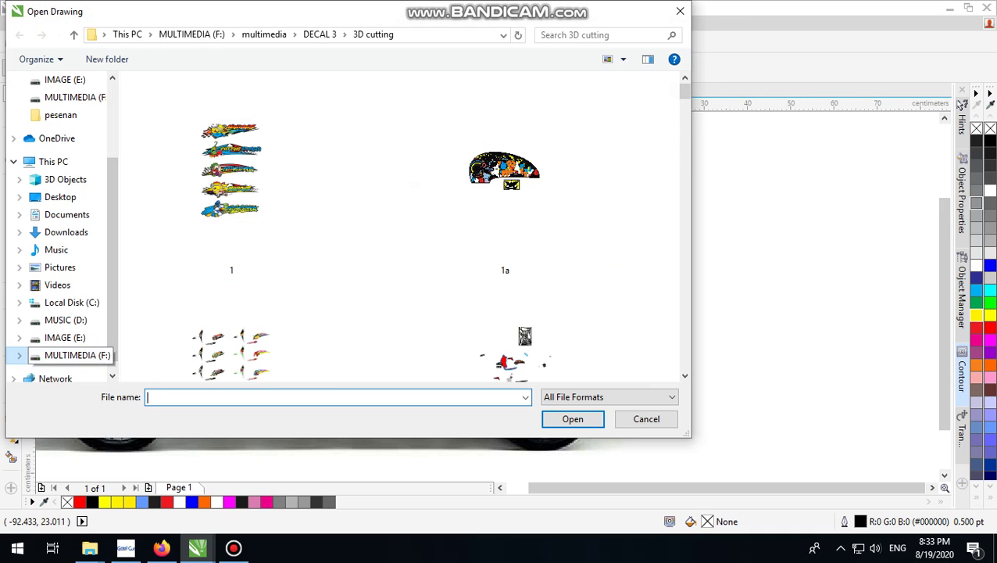
click(77, 355)
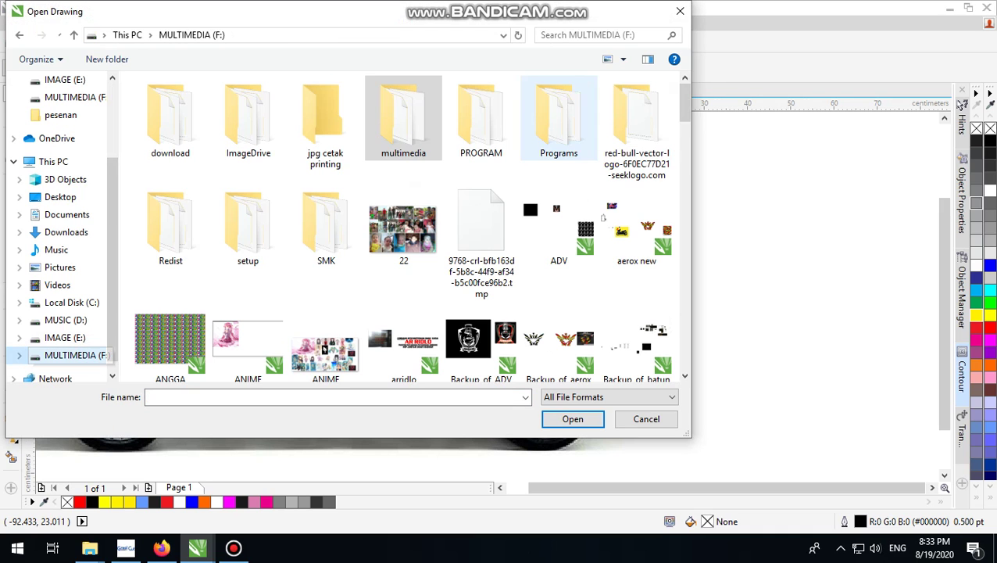
click(594, 35)
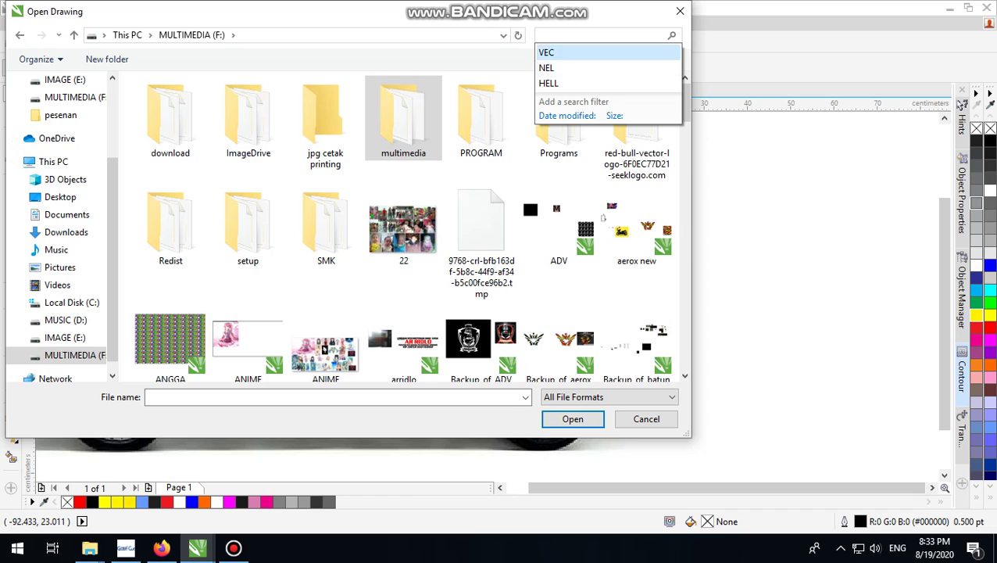
click(577, 83)
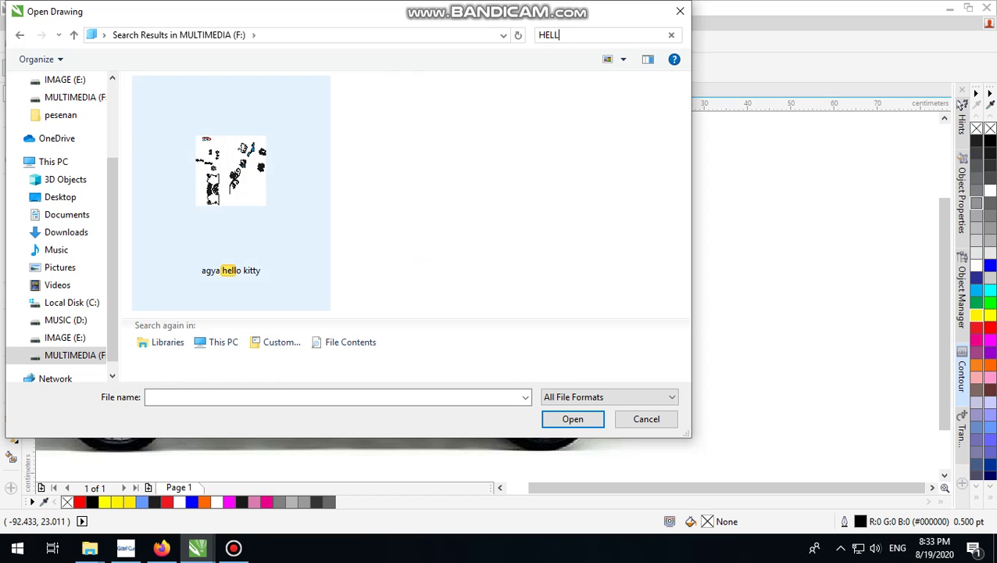
click(263, 167)
click(572, 447)
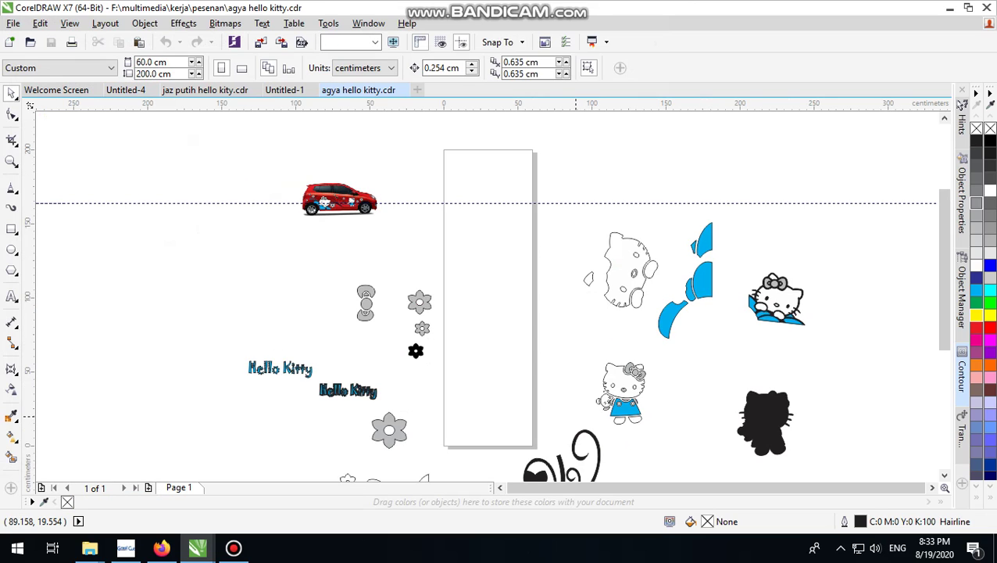
- Unlock the locked group containing the red car and its Hello Kitty stickers
scroll(323, 193, up, 2)
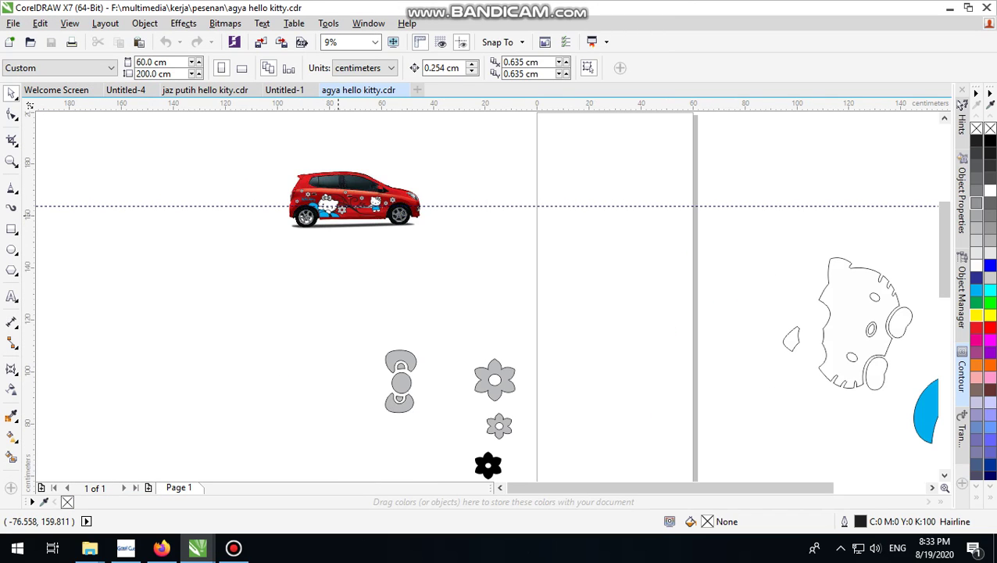
scroll(333, 203, up, 2)
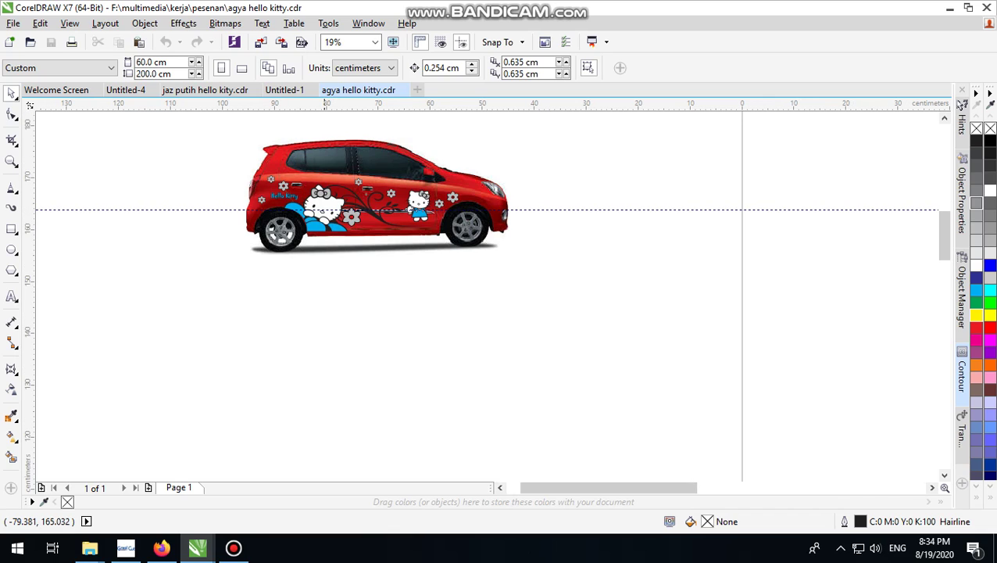
click(322, 196)
click(483, 323)
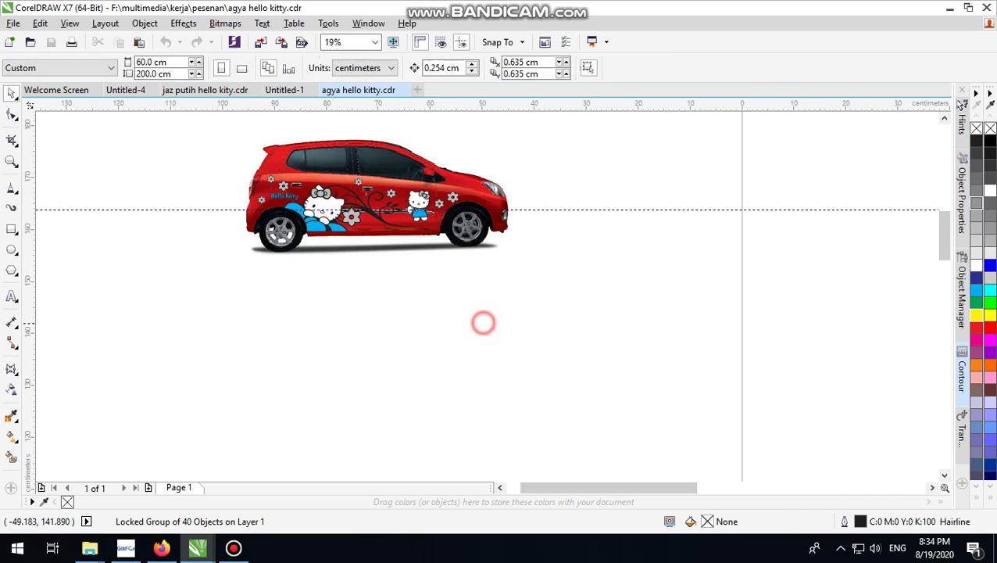
drag(520, 325, 252, 161)
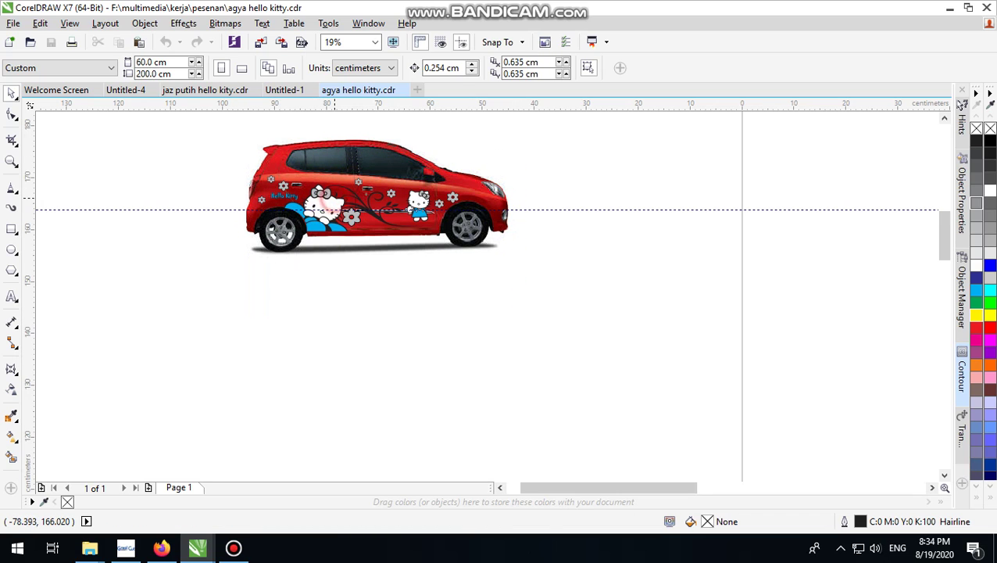
scroll(336, 199, up, 2)
right_click(345, 209)
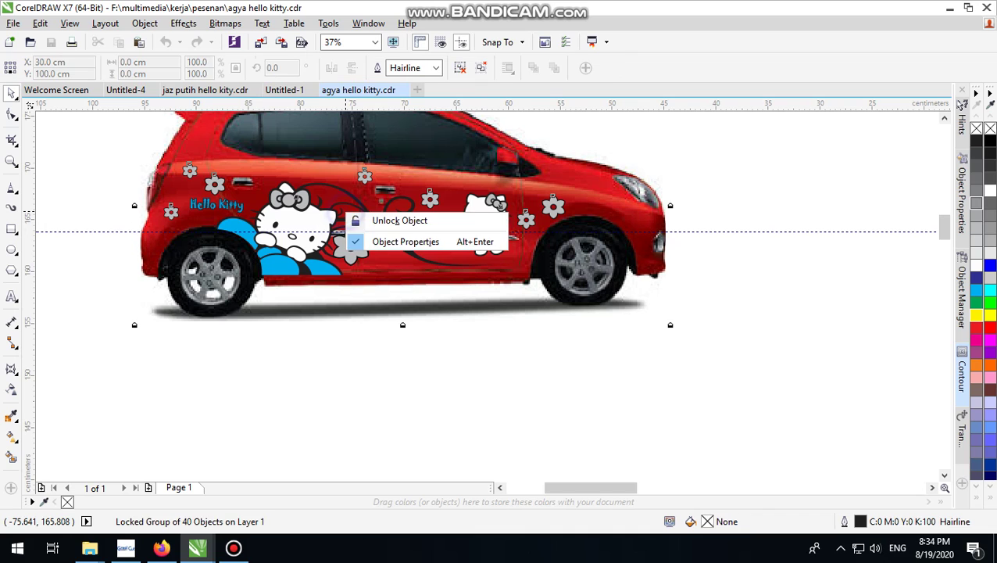
click(381, 218)
- Move the unlocked red car group down slightly and ungroup it
click(646, 387)
drag(672, 388, 119, 140)
click(288, 237)
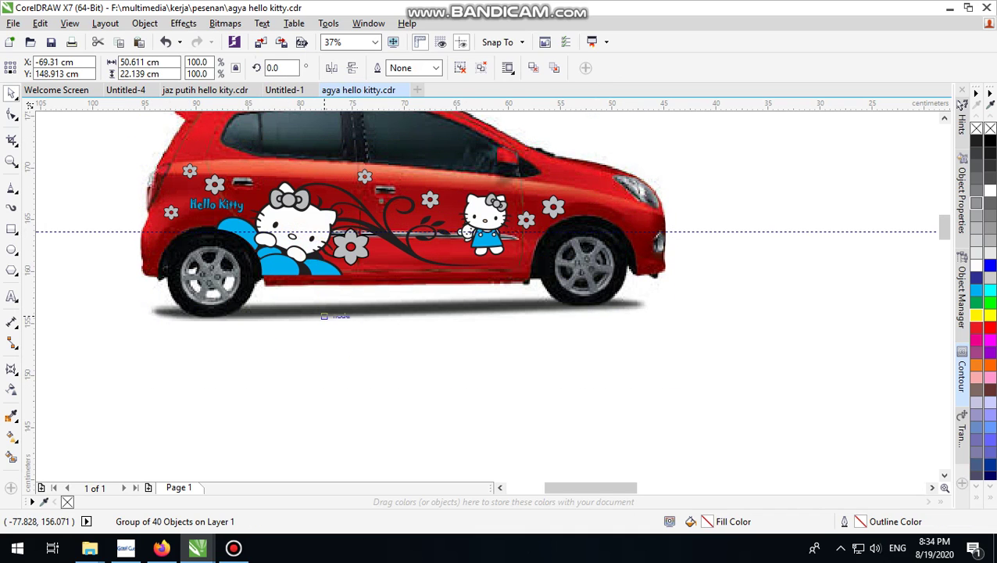
drag(316, 247, 325, 315)
click(463, 68)
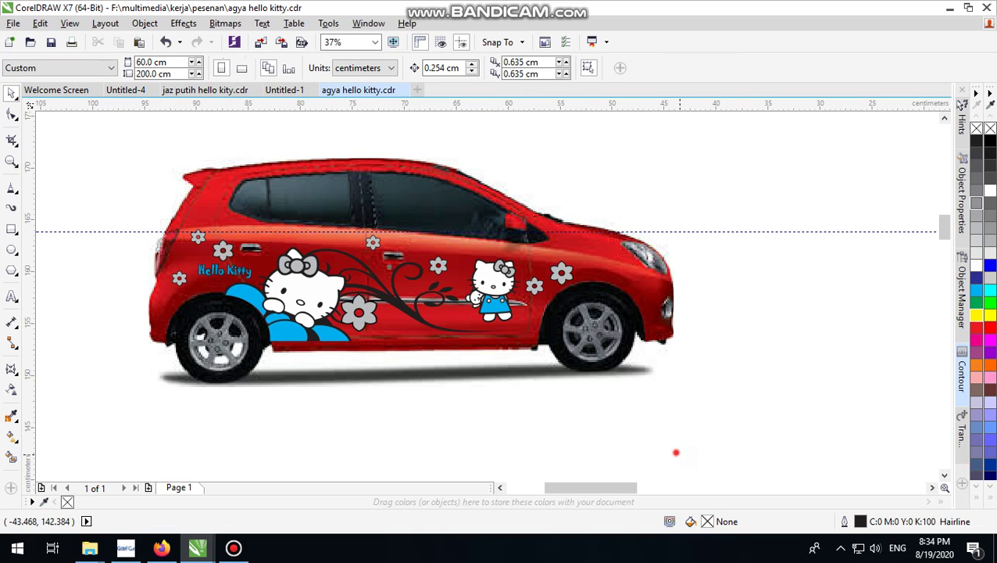
- Select all the sticker graphics on the red car without the car image and copy them
drag(676, 455, 156, 196)
right_click(302, 290)
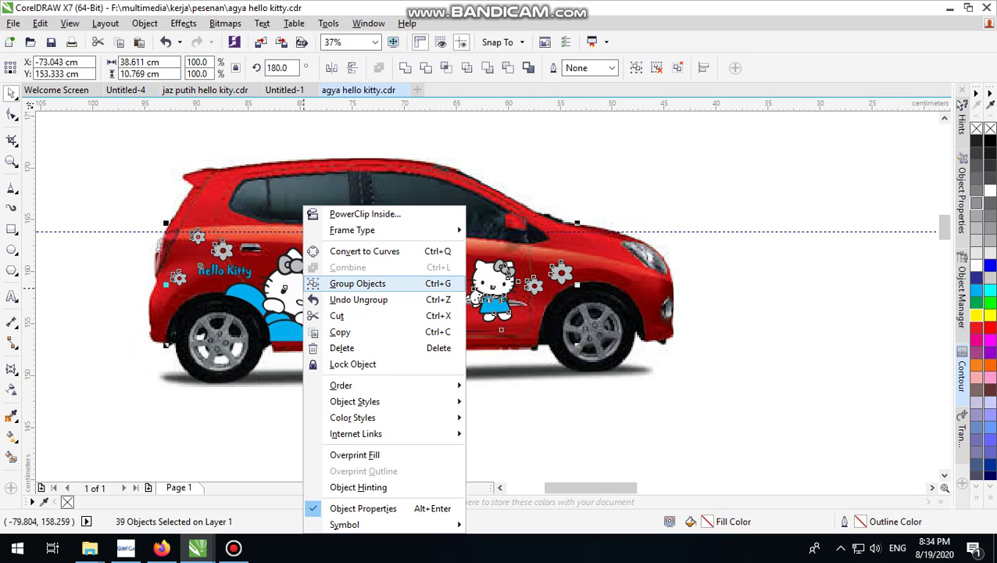
click(360, 327)
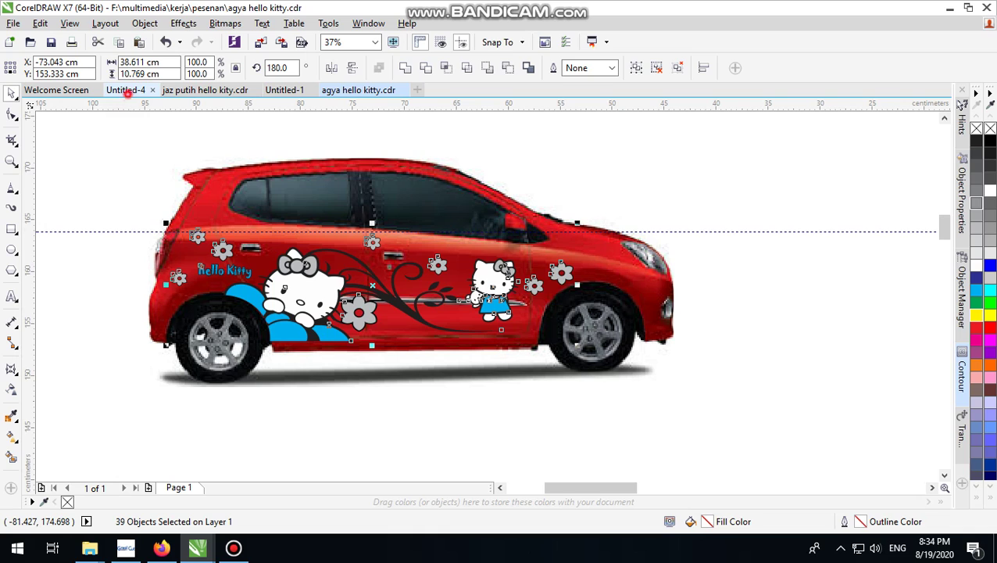
- Switch to the Untitled-4 document, open the car body's PowerClip contents and paste the copied sticker graphics
click(125, 90)
scroll(322, 243, down, 1)
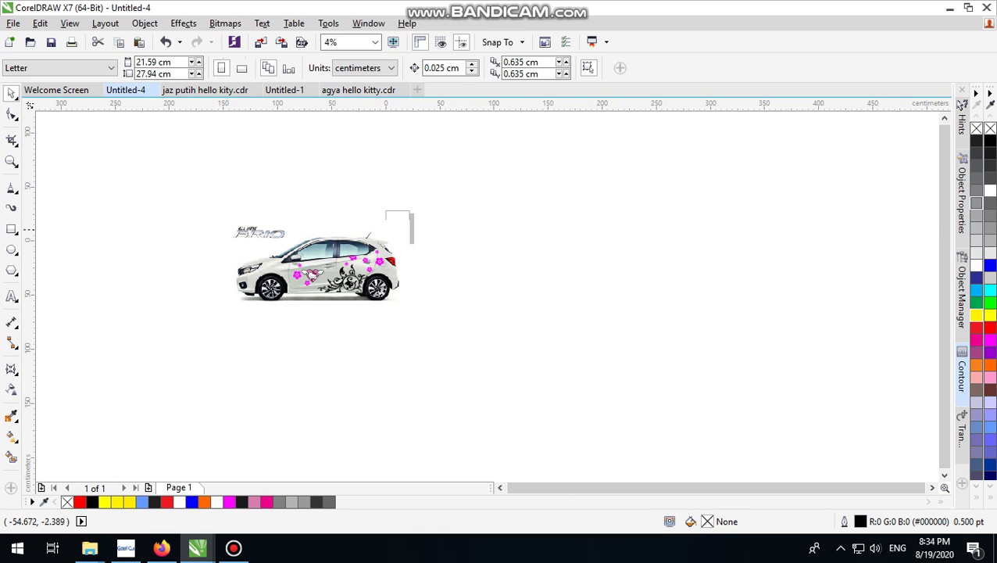
click(341, 258)
ctrl+click(339, 267)
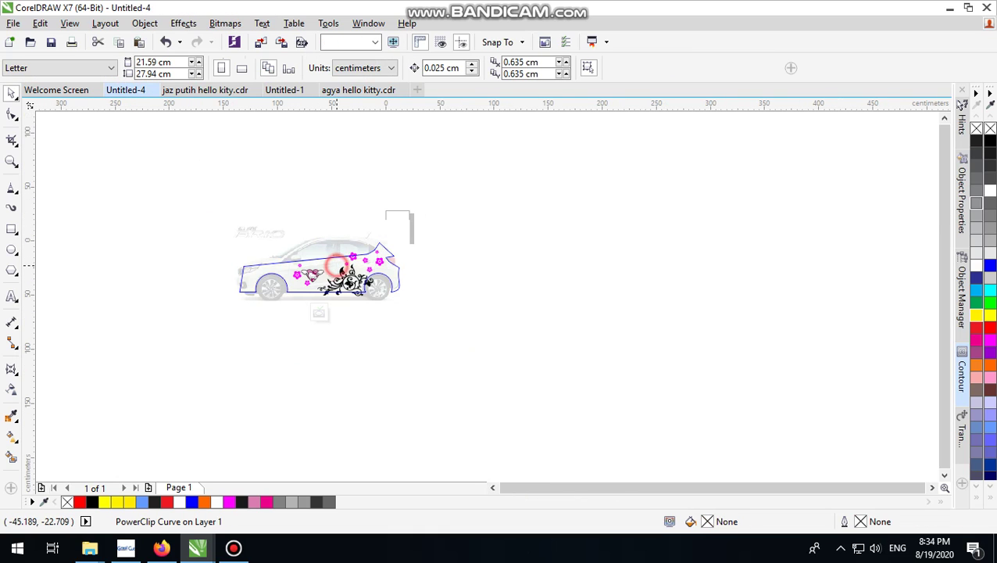
right_click(545, 191)
click(578, 285)
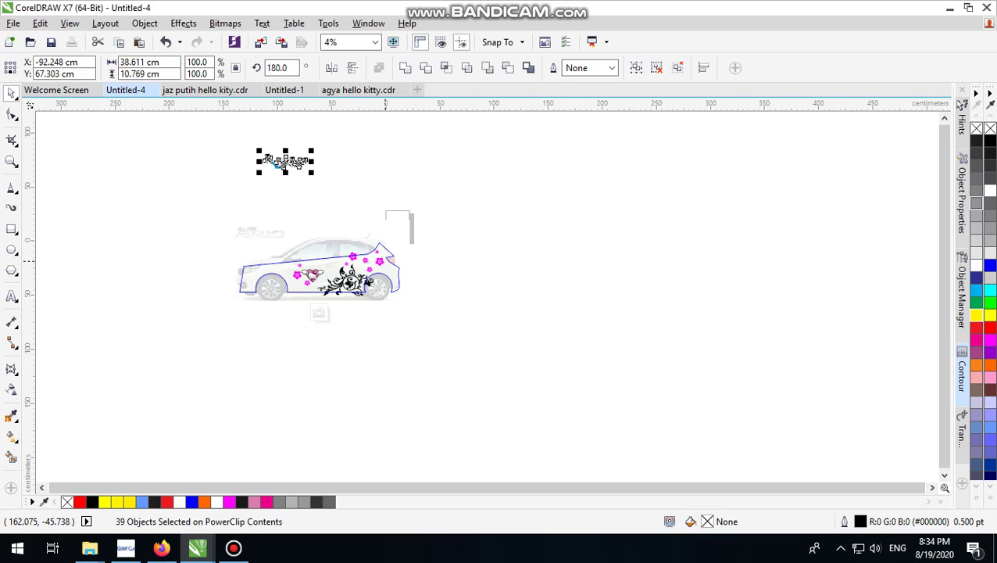
- Move the pasted sticker graphics into the empty area below the Brio's rear half and deselect them
drag(286, 160, 363, 350)
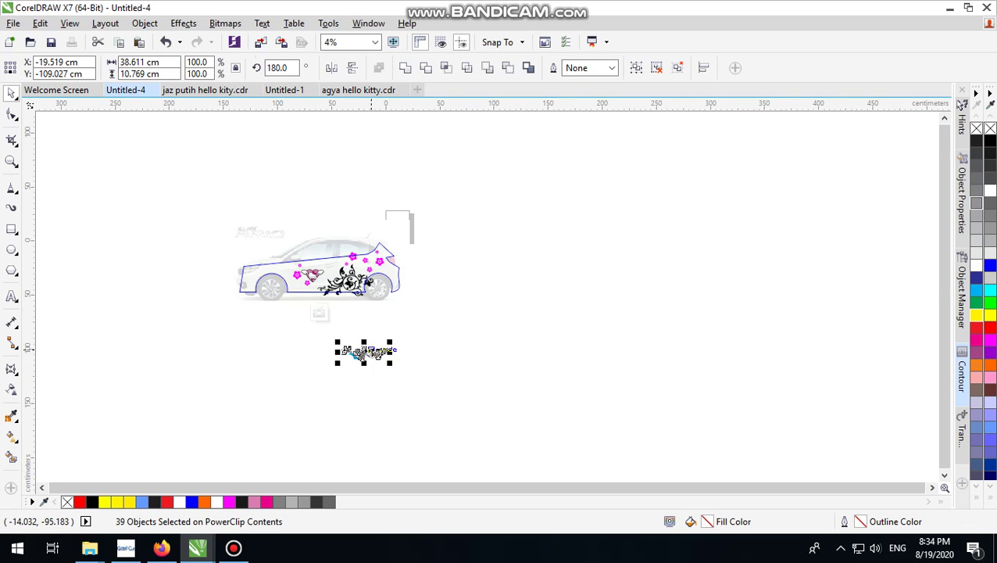
scroll(368, 335, up, 2)
click(526, 343)
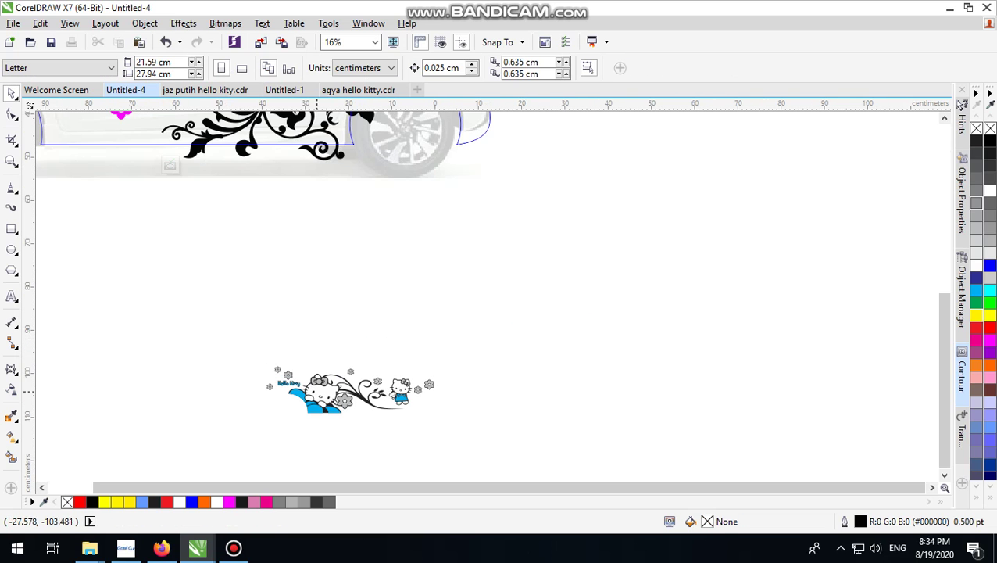
mouse_move(317, 398)
mouse_down()
mouse_move(332, 260)
mouse_move(327, 402)
mouse_up()
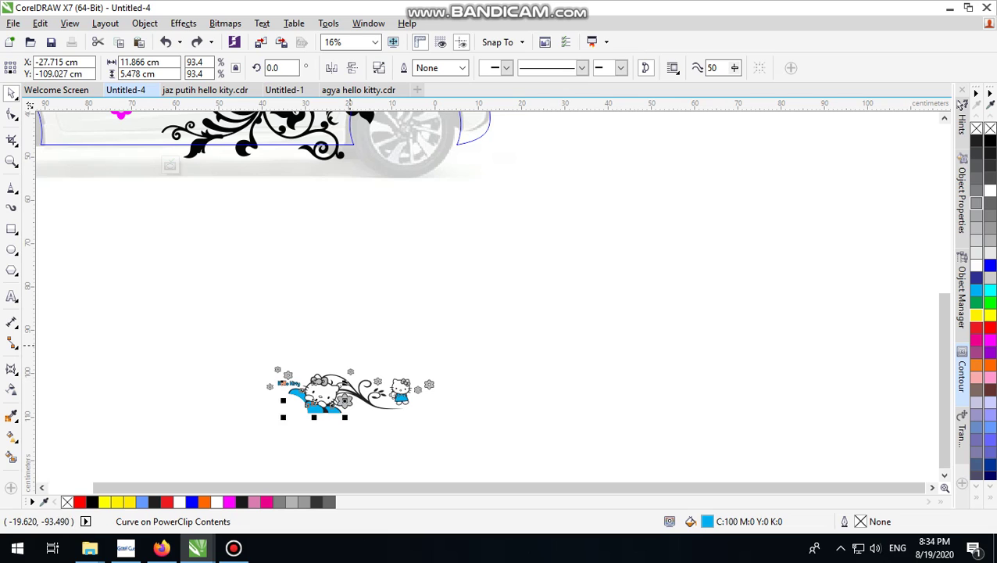
drag(350, 347, 274, 432)
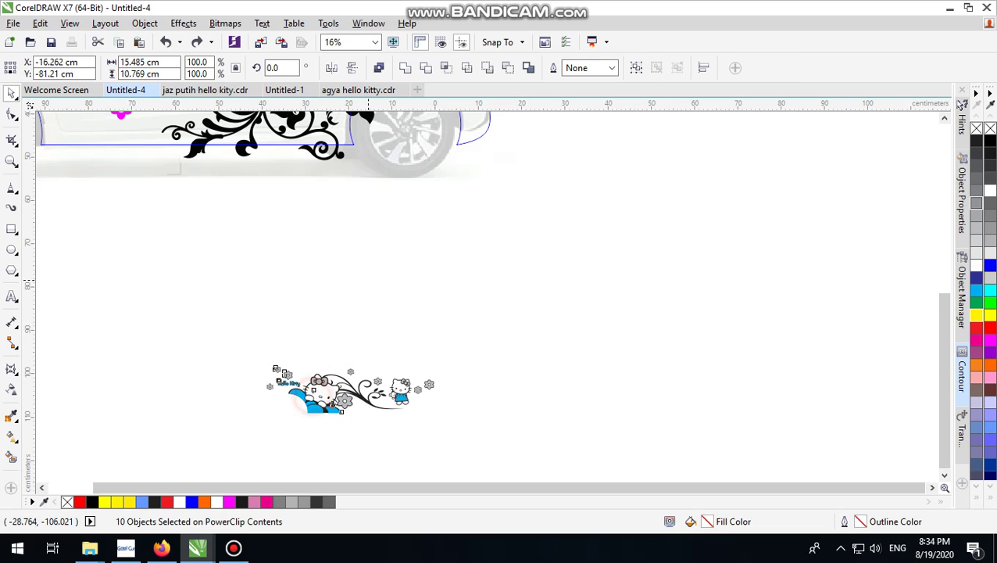
scroll(308, 401, up, 4)
scroll(397, 269, down, 4)
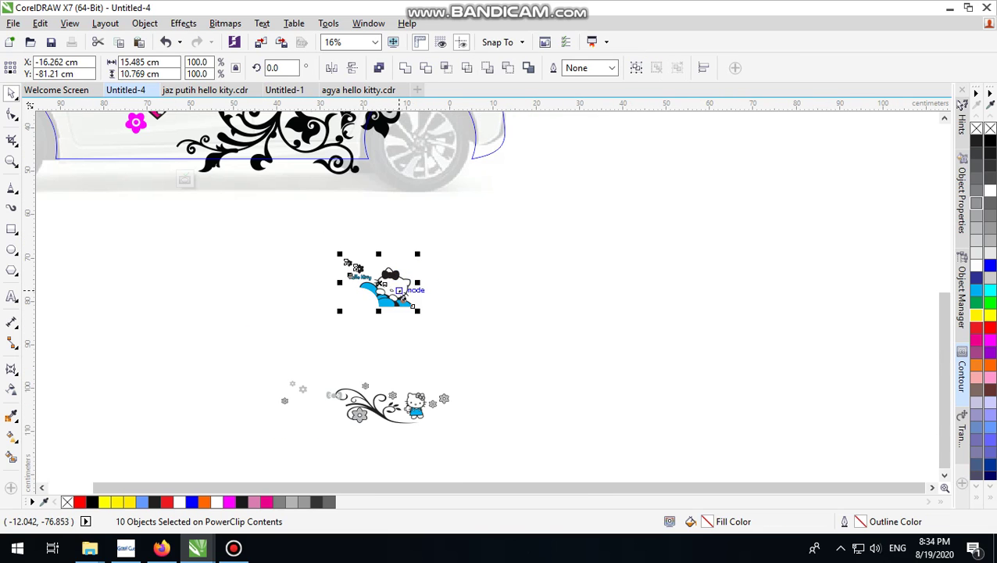
drag(399, 291, 348, 405)
click(321, 353)
scroll(320, 354, up, 4)
click(337, 406)
click(415, 182)
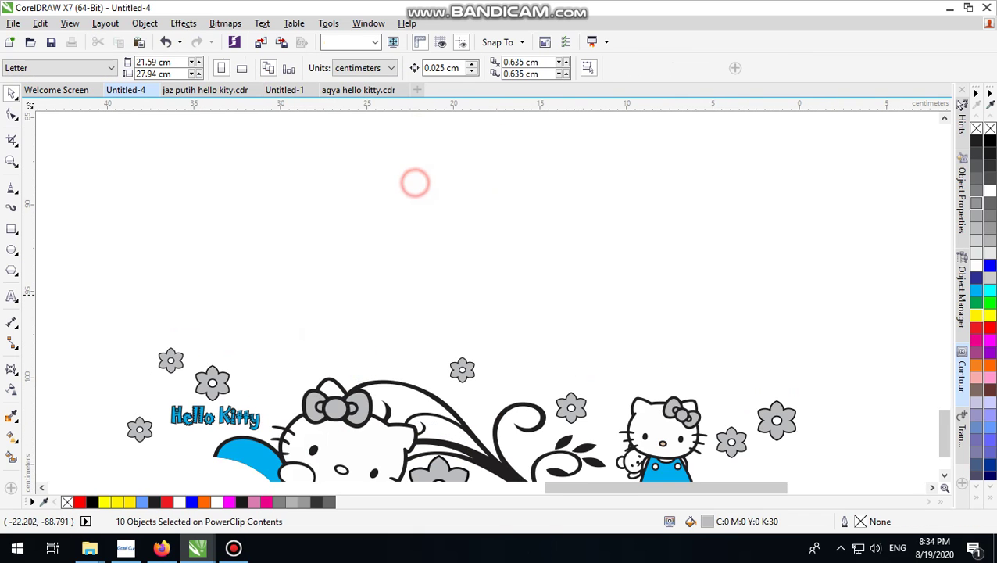
- Move the small grey flowers surrounding the pasted Hello Kitty lettering up and away from it
scroll(387, 305, down, 2)
drag(240, 289, 317, 258)
drag(273, 374, 240, 336)
- Separate the reclining Kitty and its blue lettering from the other pasted graphics and place them just below the Brio's floral ornament
drag(263, 362, 423, 441)
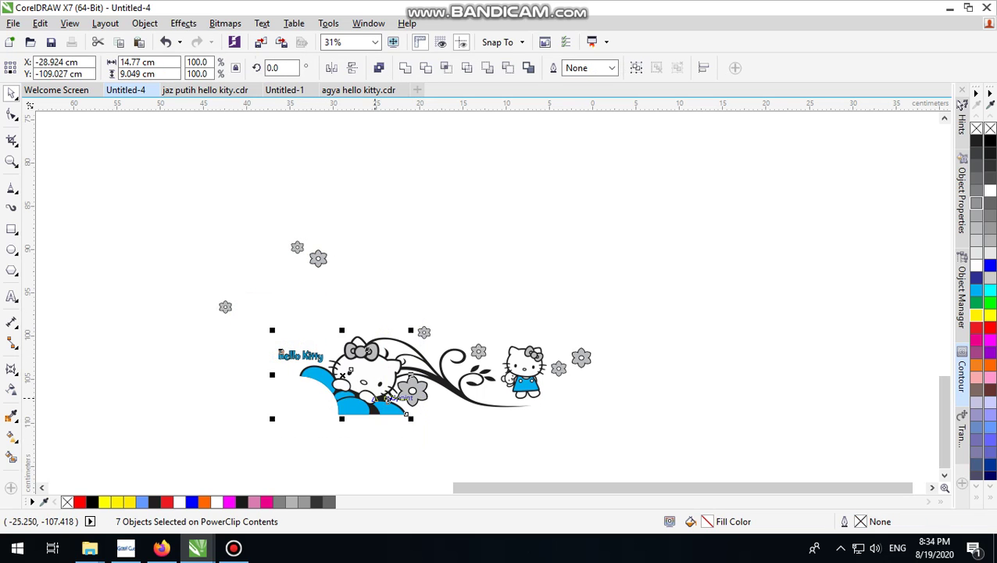
drag(376, 400, 469, 286)
scroll(541, 334, down, 2)
scroll(516, 314, down, 1)
scroll(525, 368, up, 2)
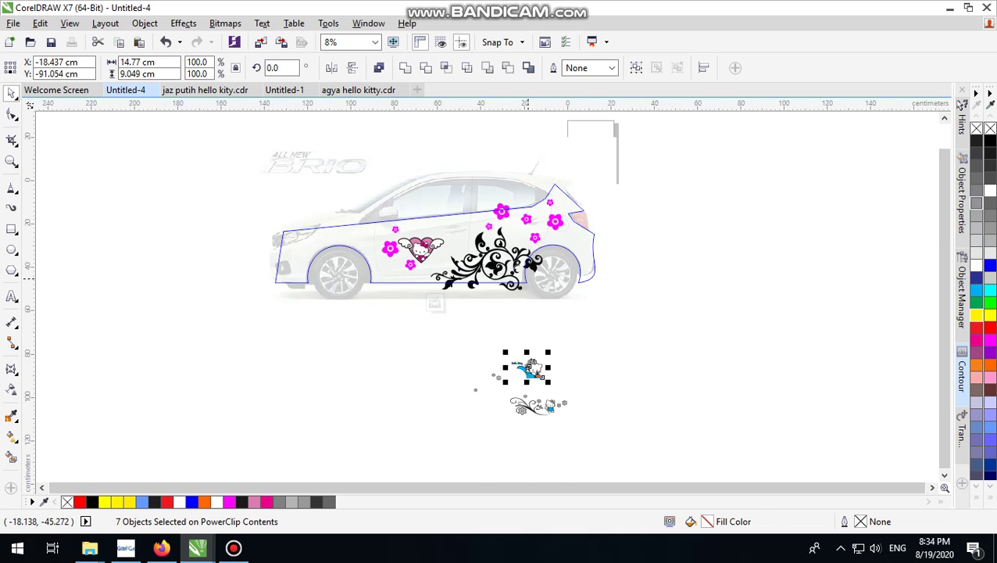
drag(530, 459, 491, 342)
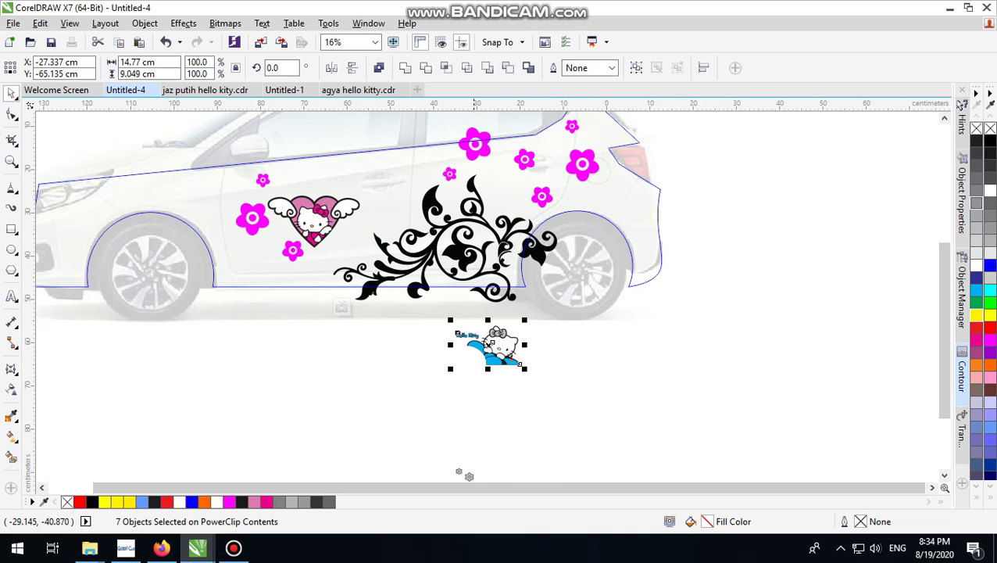
- Mirror the reclining Kitty and its lettering horizontally and move the lettering aside, to the right of the Kitty
click(332, 67)
click(541, 345)
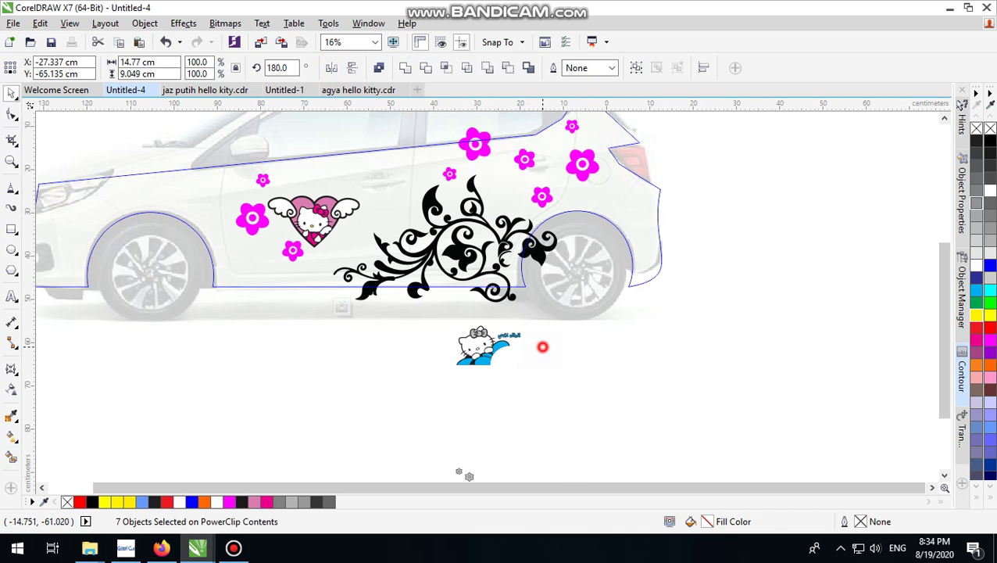
scroll(534, 339, up, 1)
drag(544, 356, 444, 302)
drag(485, 331, 673, 335)
- Fill the blue shapes beneath the reclining Kitty with magenta
drag(569, 436, 300, 312)
click(532, 373)
click(437, 378)
scroll(438, 377, up, 1)
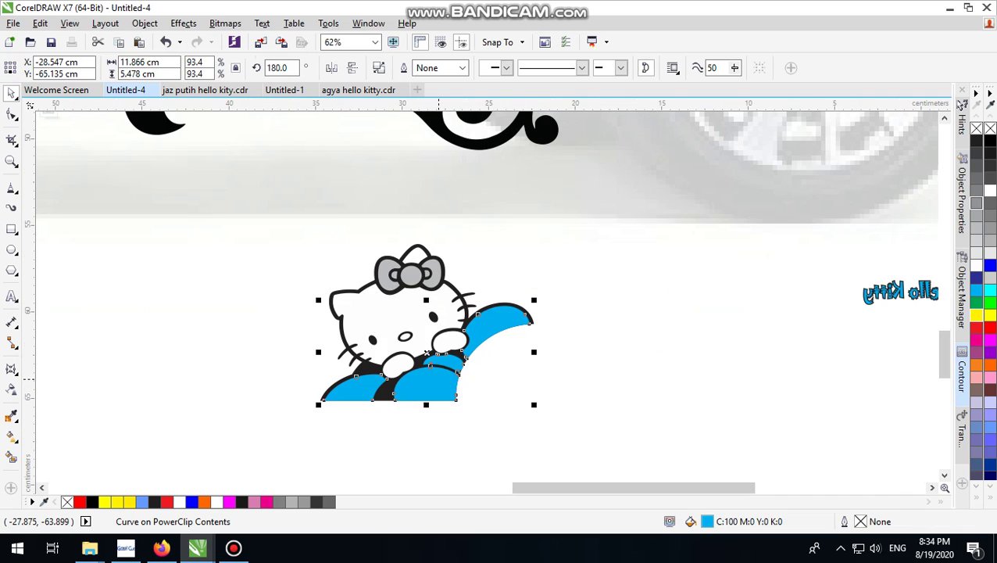
click(229, 501)
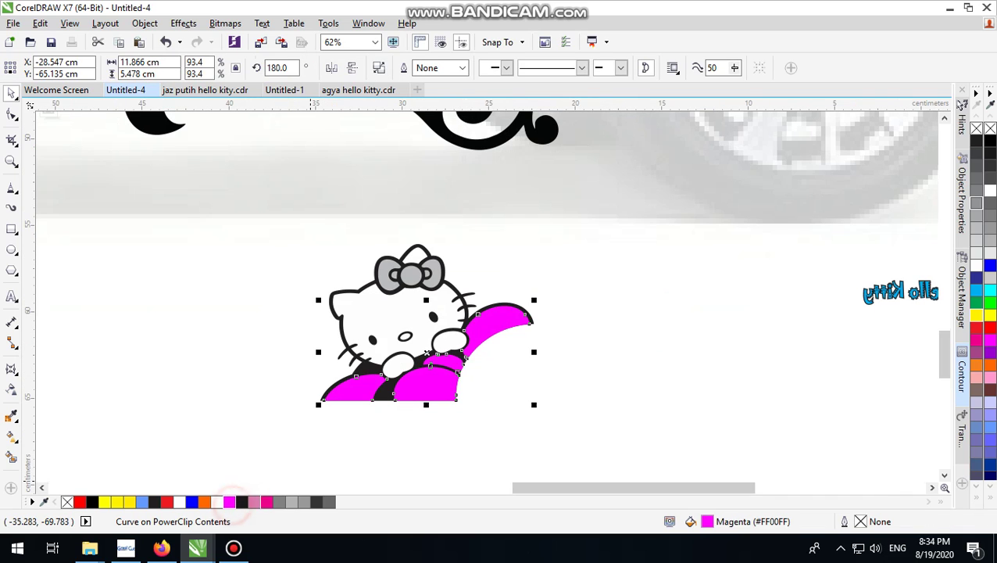
- Fill the reclining Kitty's grey hair bow with magenta
scroll(477, 391, down, 1)
scroll(455, 338, up, 2)
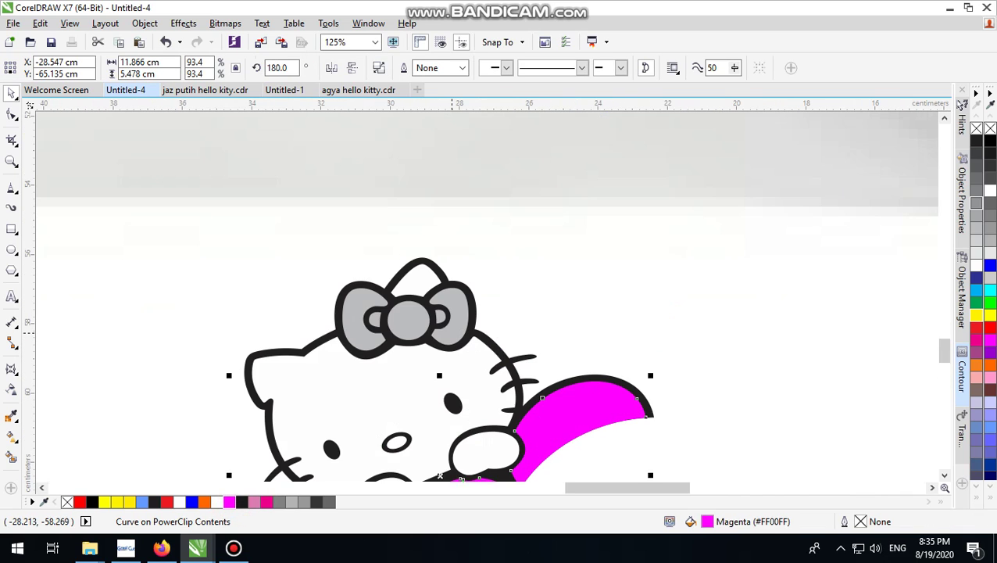
ctrl+click(447, 327)
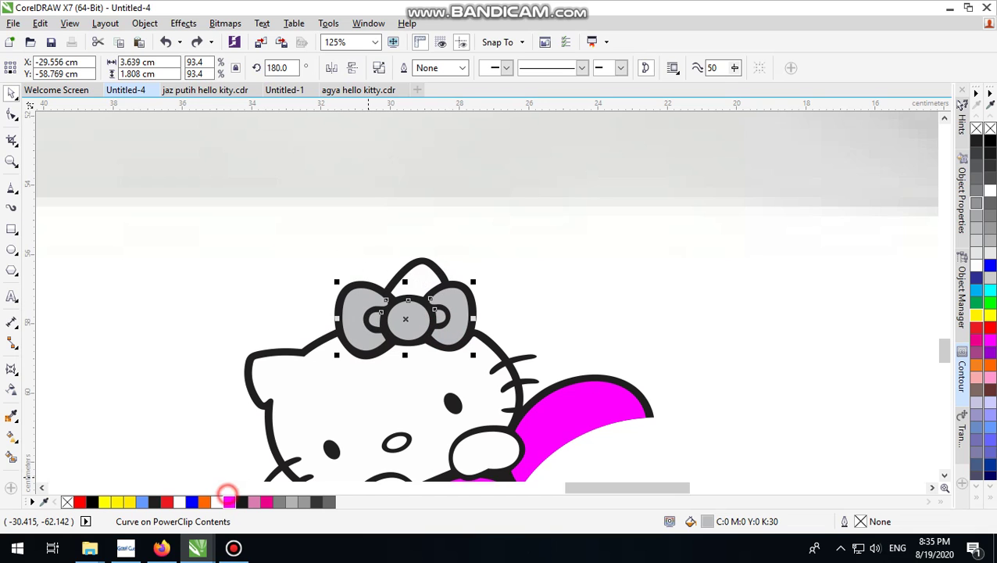
click(228, 501)
- Enlarge the whole reclining Kitty to about 39 by 28.5 cm and place it over the floral ornament beside the rear wheel
scroll(508, 371, down, 3)
click(476, 388)
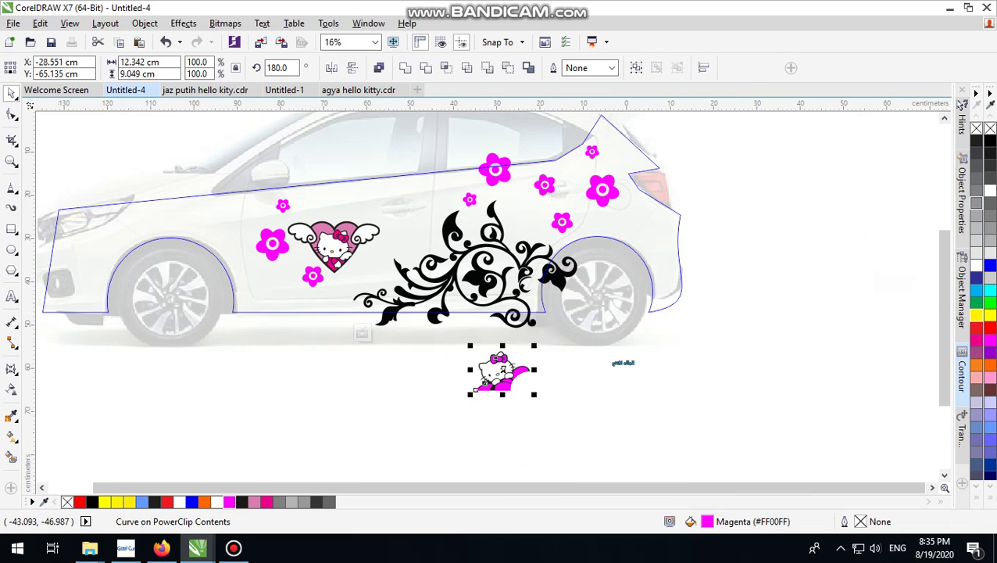
drag(534, 346, 645, 265)
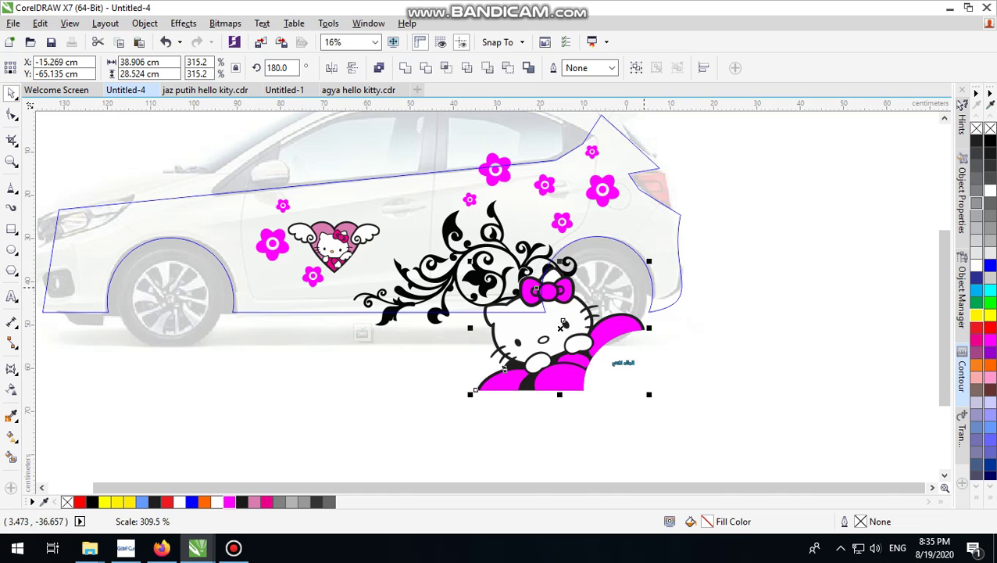
drag(578, 347, 503, 267)
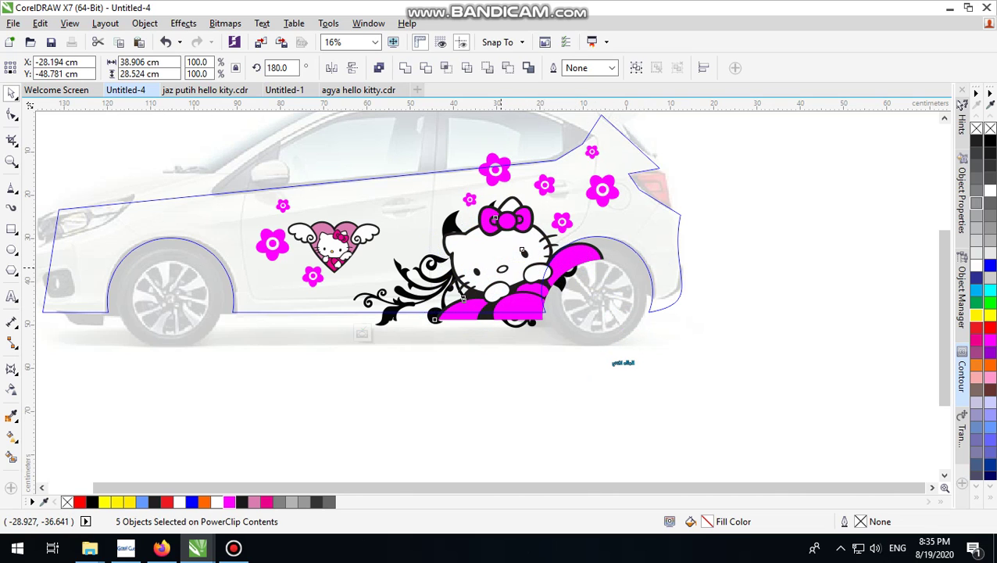
- Rotate the large Kitty about 12 degrees counterclockwise and nudge it up along the front of the rear wheel arch
click(504, 267)
drag(595, 191, 570, 184)
drag(515, 278, 512, 257)
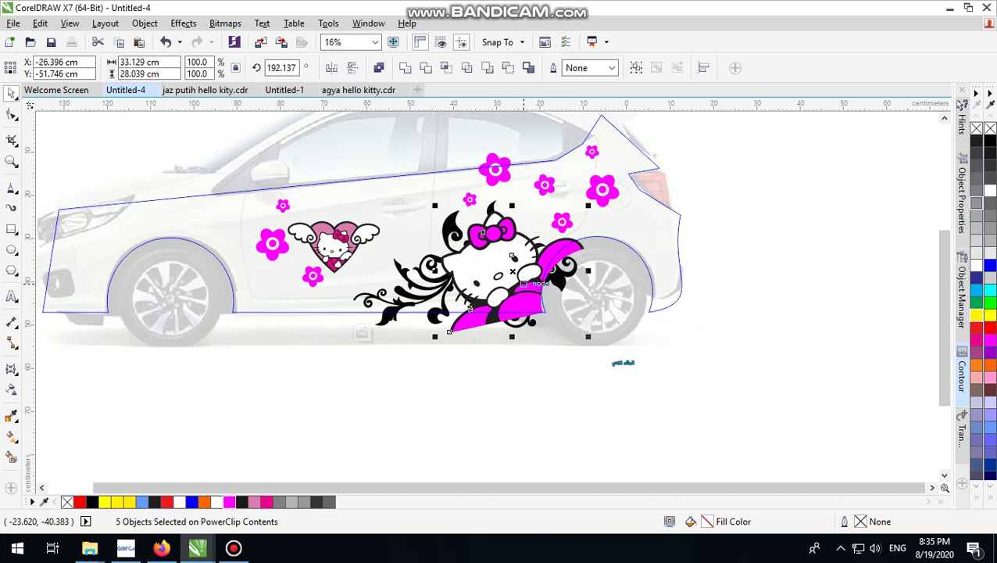
- Mirror the small reversed Hello Kitty lettering horizontally so it reads correctly
drag(668, 394, 607, 354)
scroll(626, 362, up, 3)
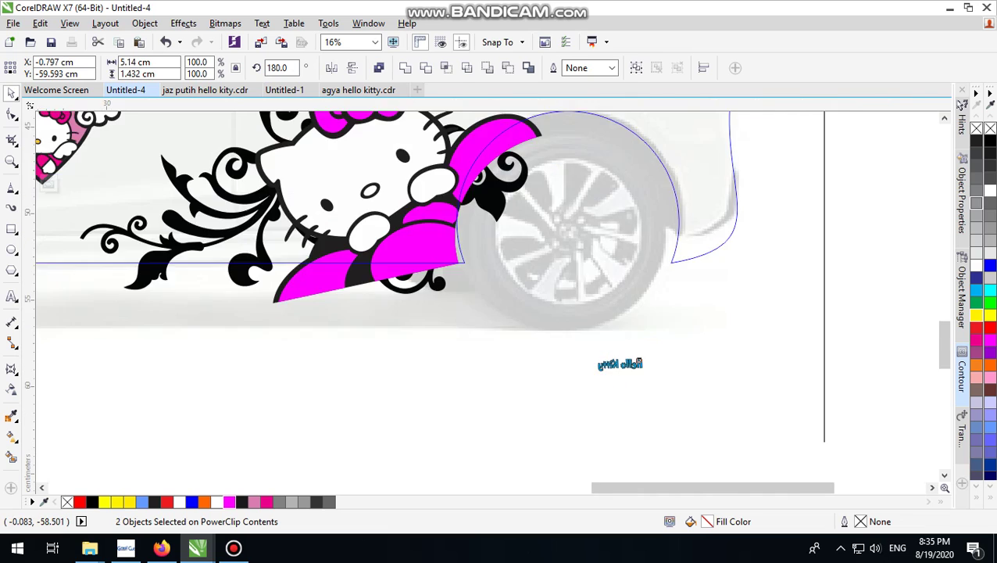
click(656, 418)
drag(494, 430, 748, 297)
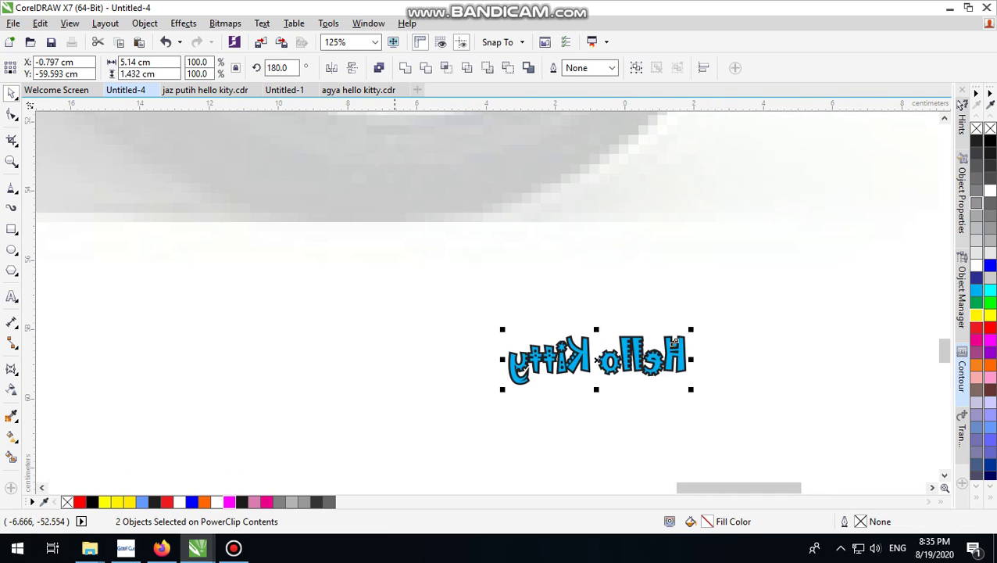
click(333, 68)
click(730, 318)
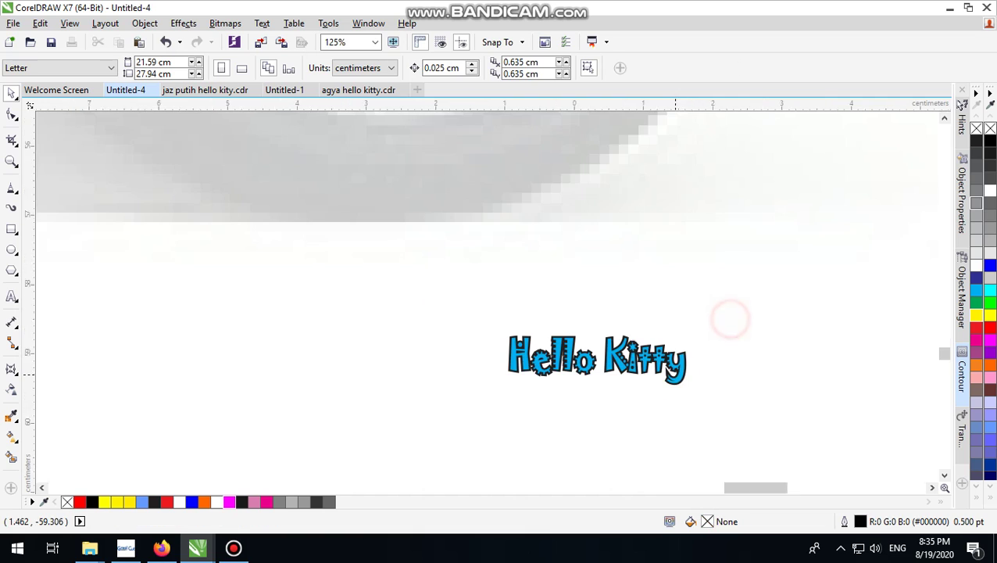
- Fill the blue letters of the Hello Kitty lettering with magenta
scroll(645, 349, up, 4)
click(696, 352)
key(ctrl+z)
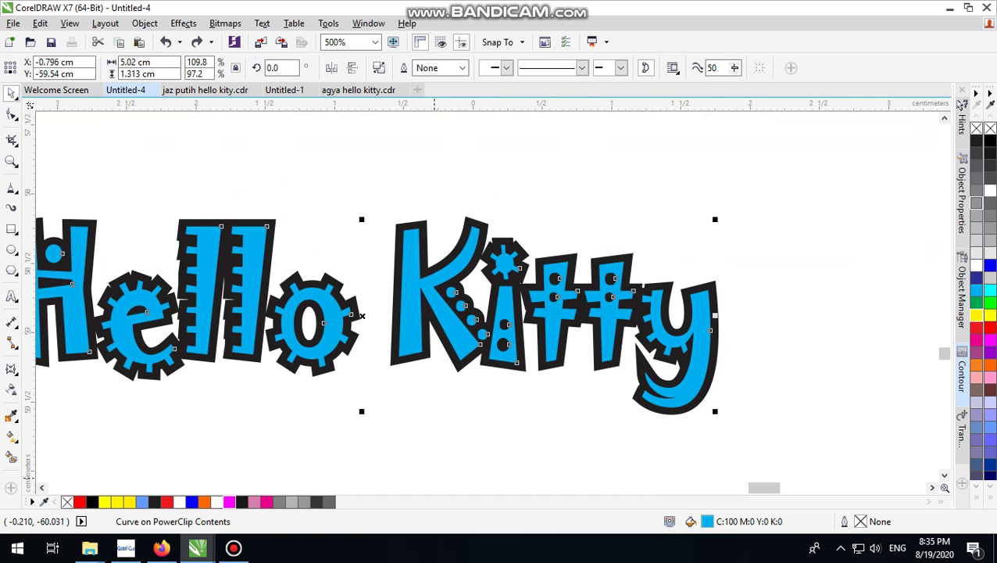
click(229, 502)
- Enlarge the Hello Kitty lettering with its black backing to about 27.3 by 7.6 cm and place it above the rear wheel arch
scroll(523, 404, down, 4)
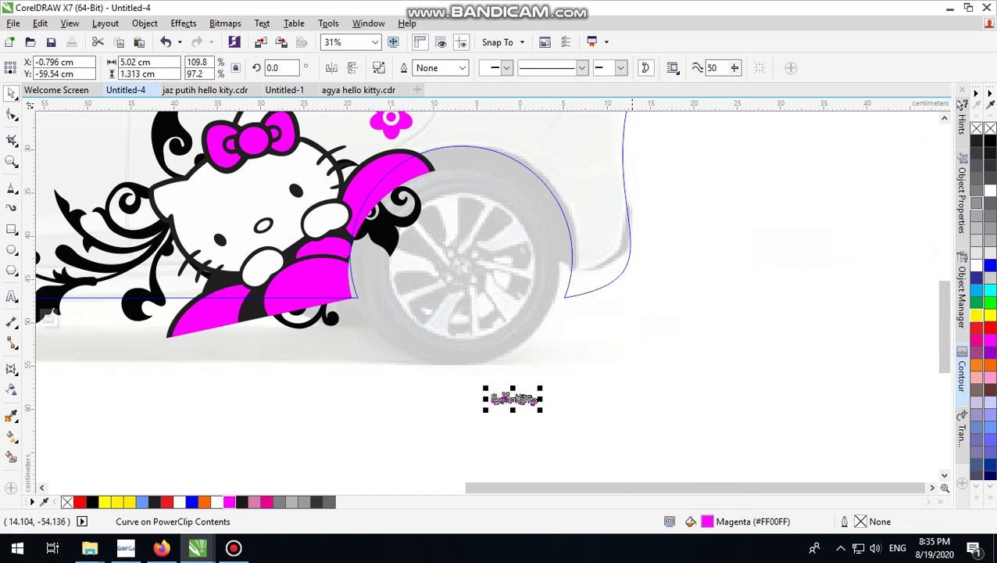
scroll(643, 357, down, 1)
drag(644, 355, 438, 450)
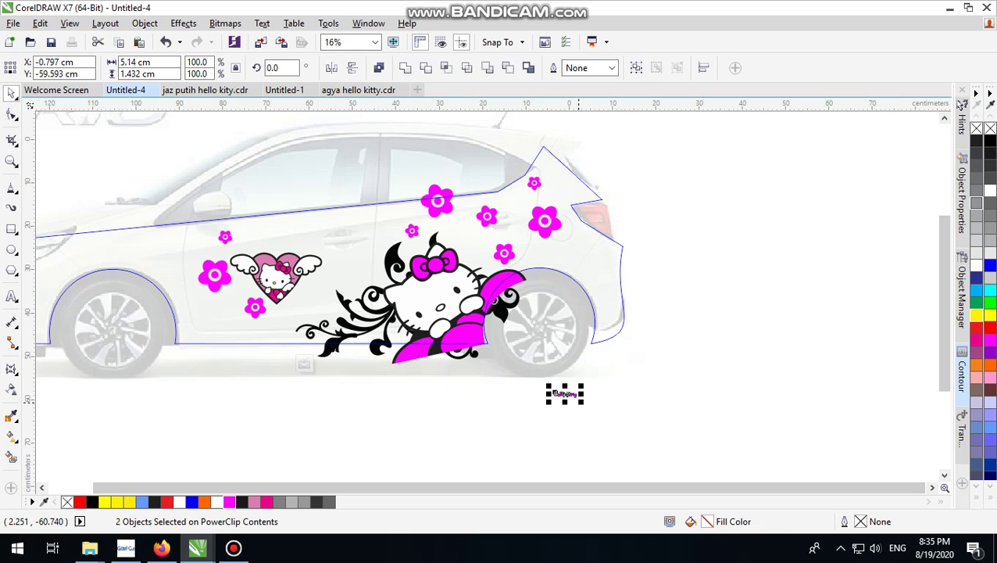
drag(581, 402, 545, 237)
scroll(545, 230, up, 2)
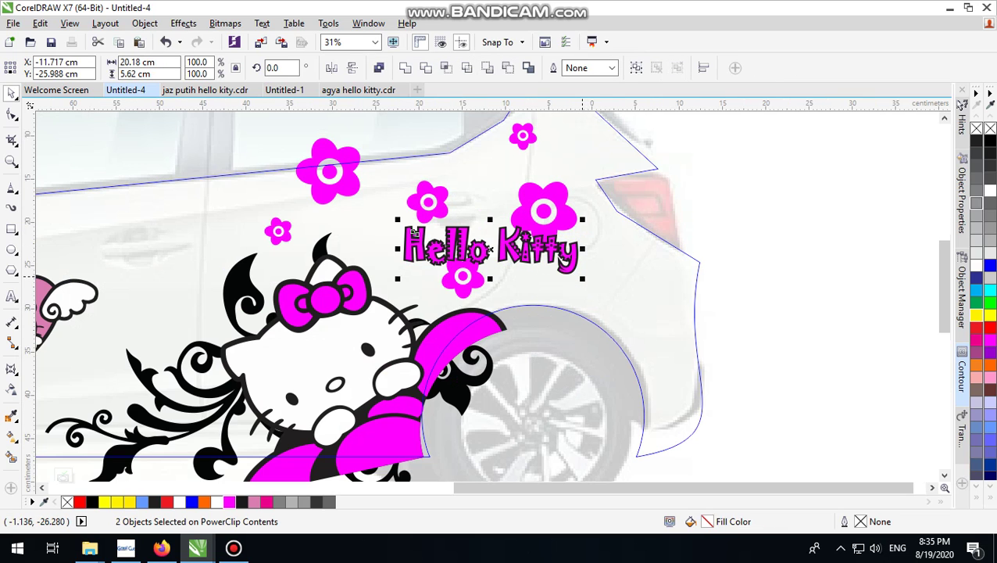
drag(583, 279, 615, 288)
drag(552, 247, 566, 262)
- Finish editing the PowerClip contents and check the sticker design on the car body
click(829, 187)
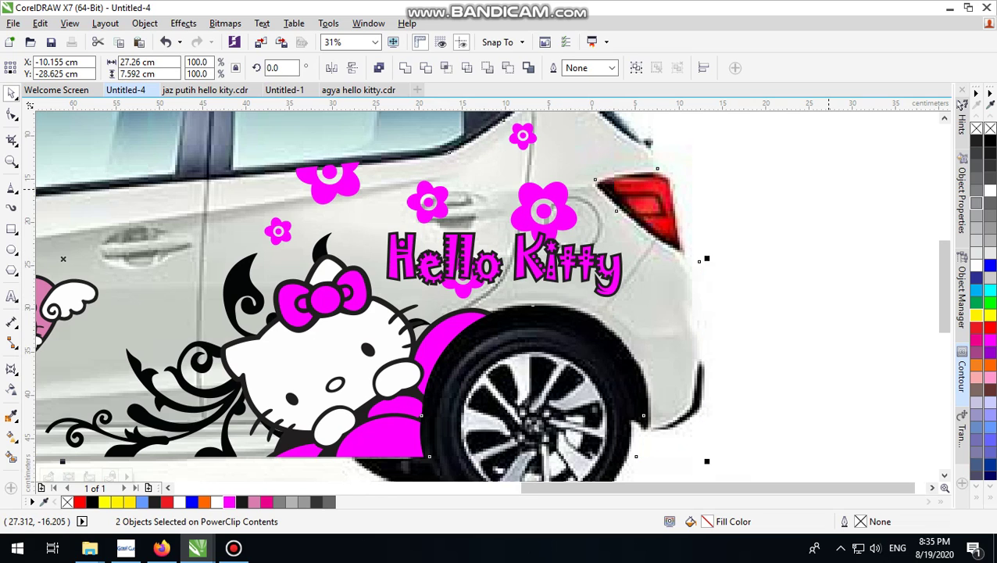
scroll(583, 294, down, 2)
scroll(516, 317, up, 2)
scroll(511, 341, down, 1)
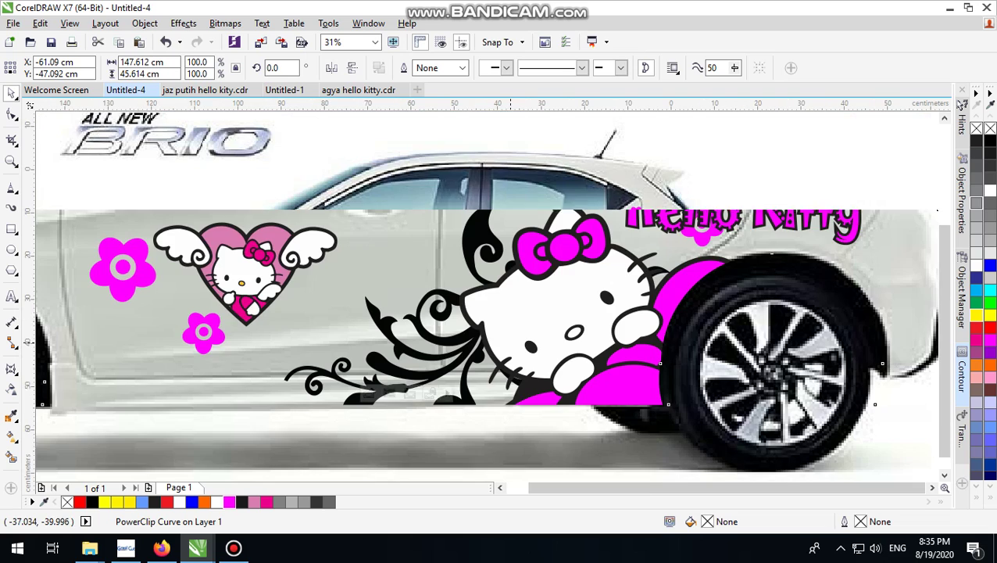
- Reopen the car body's PowerClip contents, move the black floral ornament left and stretch it to about 67.9 cm wide
click(370, 392)
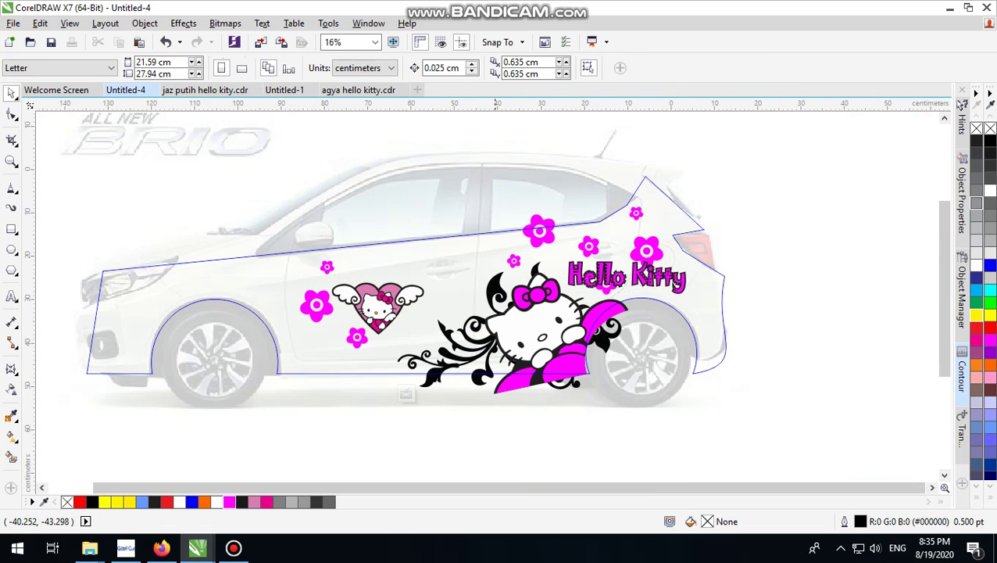
drag(485, 346, 440, 346)
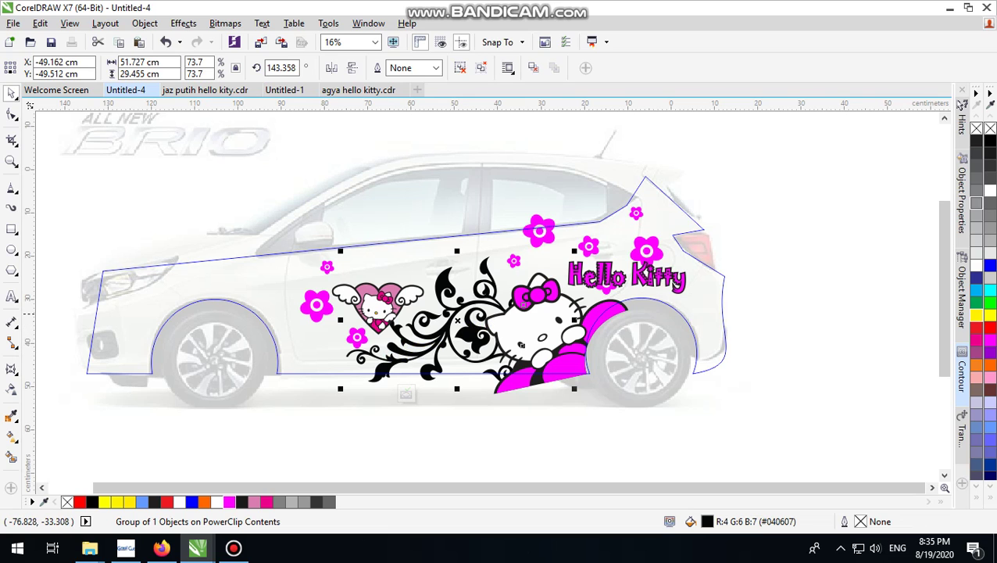
drag(340, 319, 270, 319)
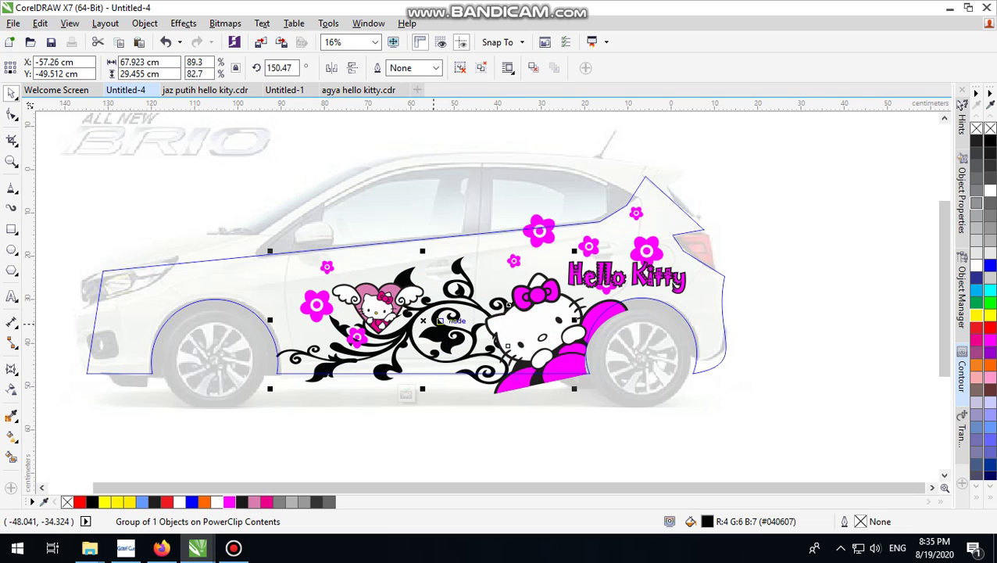
- Enlarge the black floral ornament towards the upper right to about 74.7 by 32.4 cm and deselect it
click(503, 422)
click(469, 299)
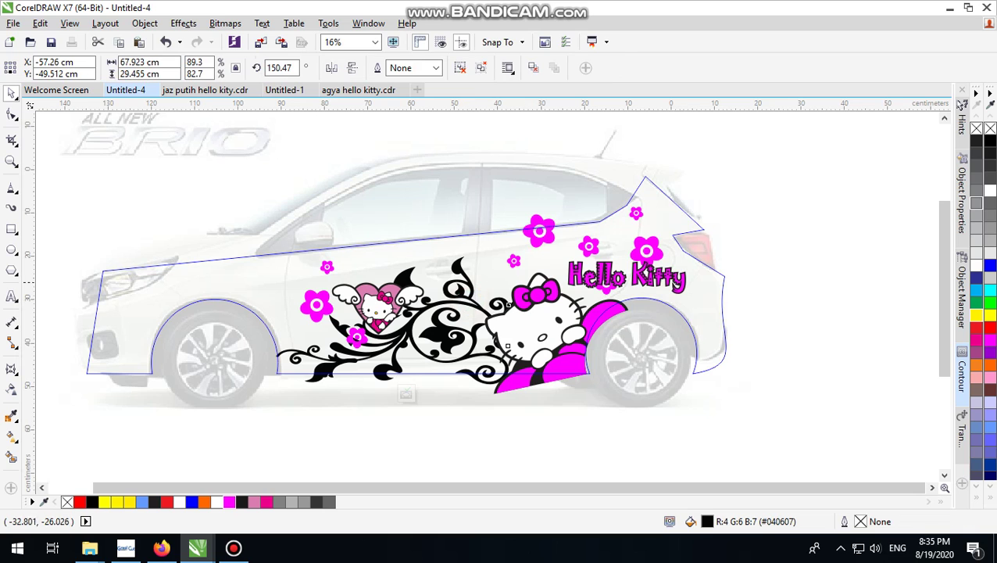
scroll(505, 277, up, 2)
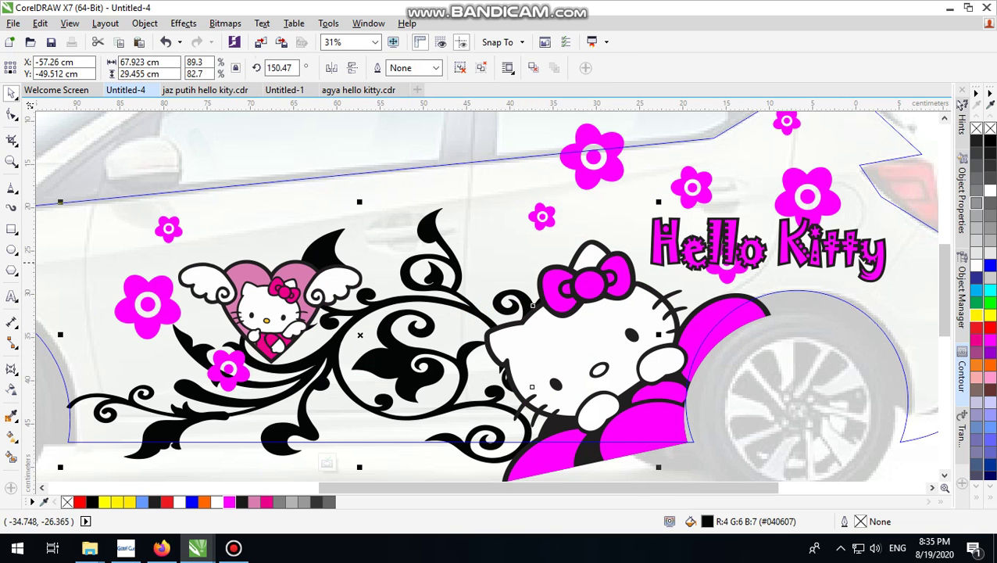
drag(659, 201, 717, 176)
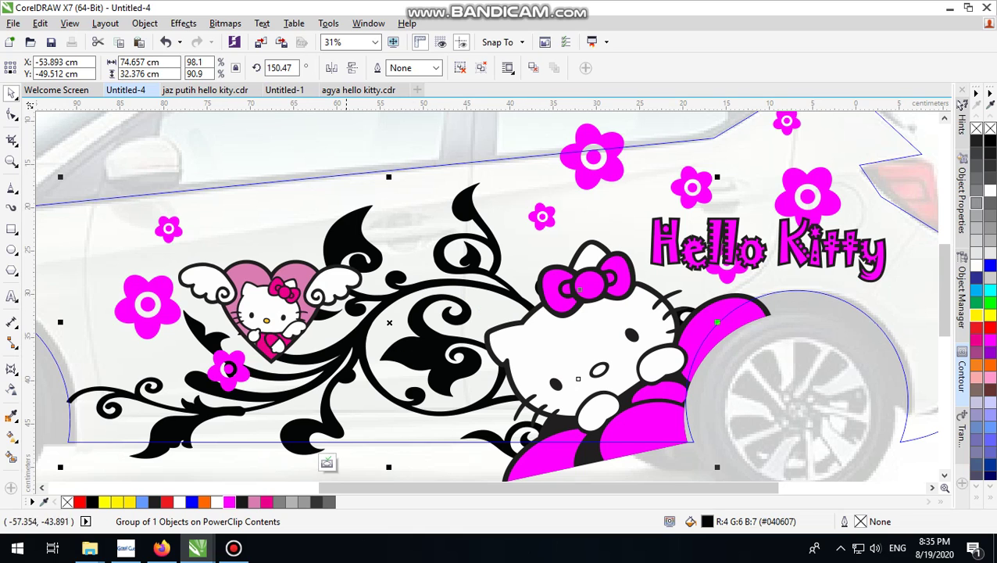
click(394, 470)
- Move the combined flowers around the winged heart slightly left and break them apart into separate shapes
click(176, 307)
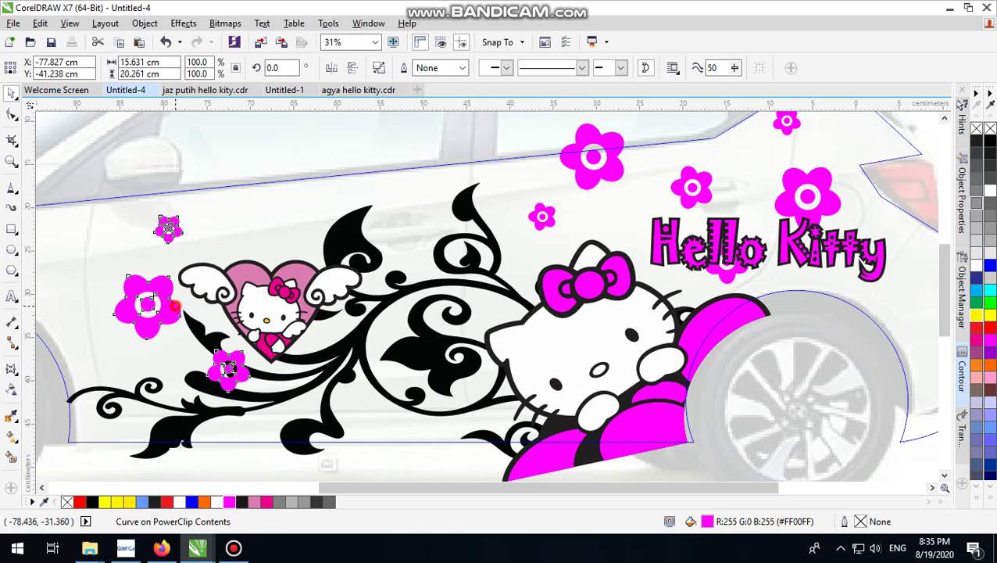
drag(176, 308, 153, 306)
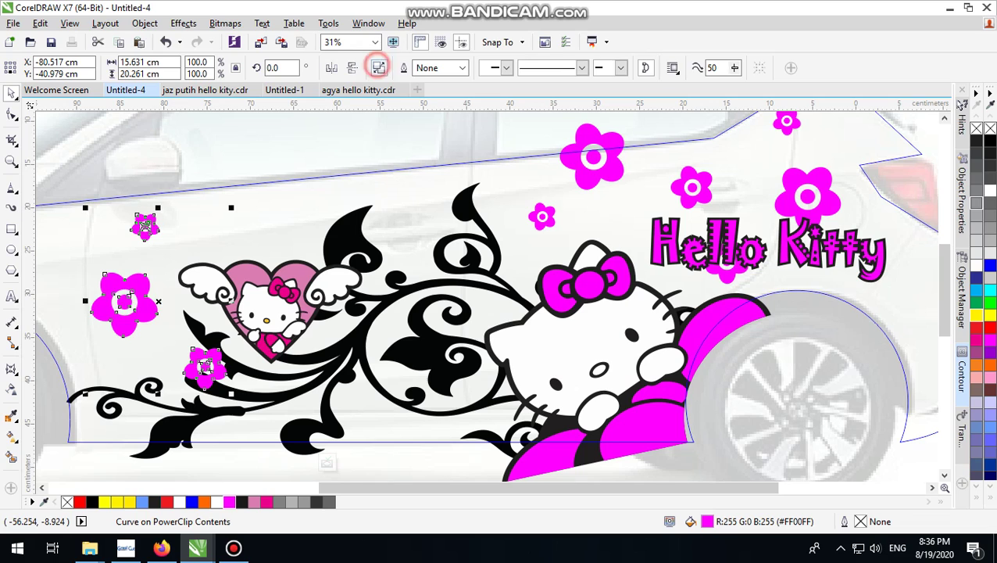
click(379, 68)
key(ctrl+z)
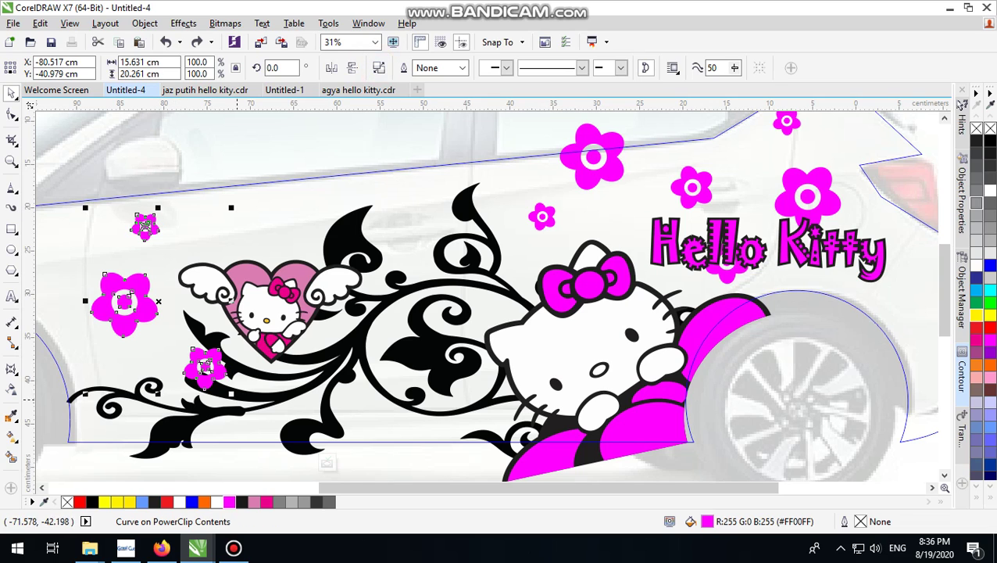
click(378, 68)
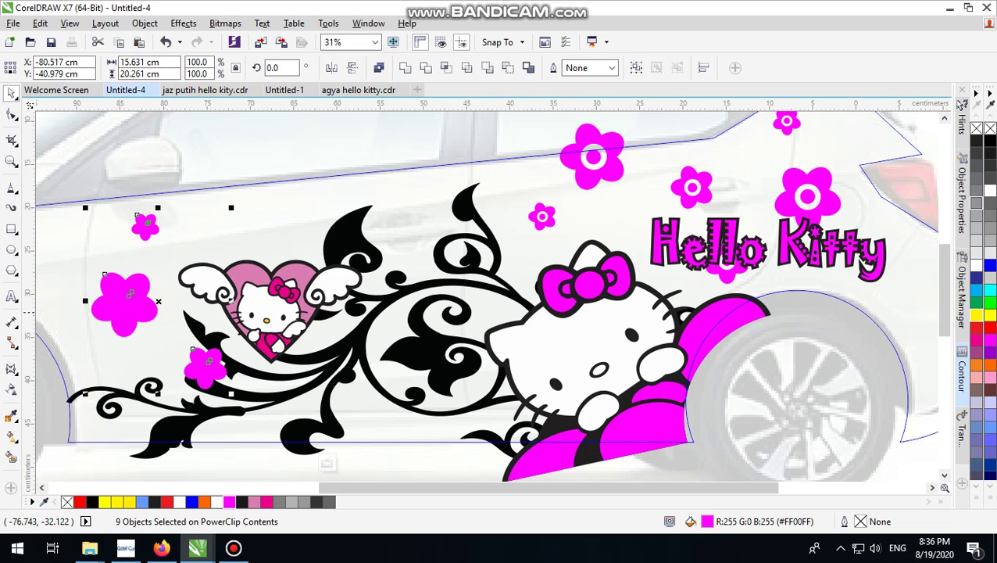
- Move the medium flower above the winged heart and place a copy of the small flower above the black ornament
click(163, 322)
drag(163, 322, 419, 202)
right_click(419, 220)
scroll(435, 175, up, 1)
scroll(395, 223, down, 4)
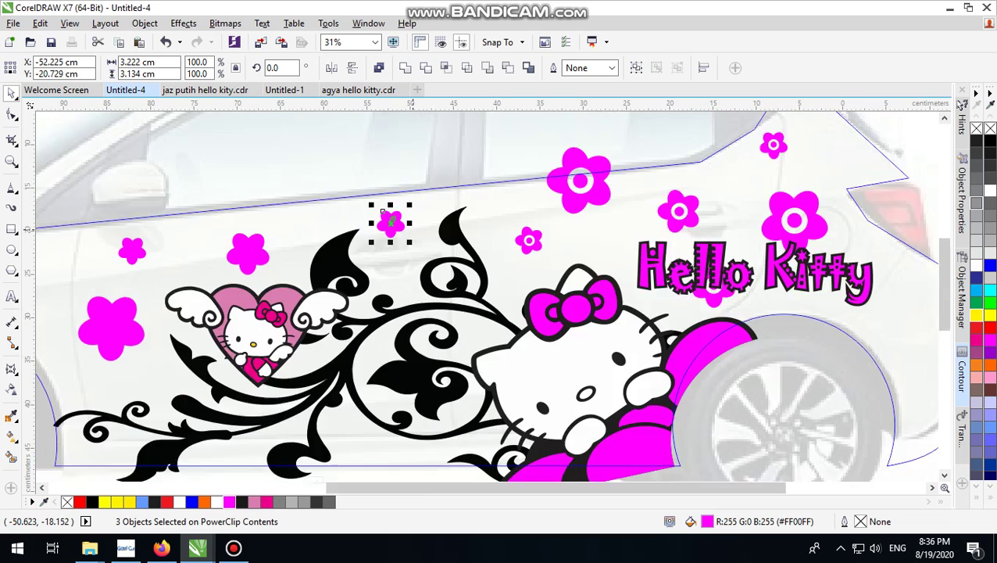
- Combine the shapes of the three upper flowers into one curve and those of the large front-door flower into another
drag(166, 188, 576, 299)
click(379, 184)
scroll(270, 205, up, 2)
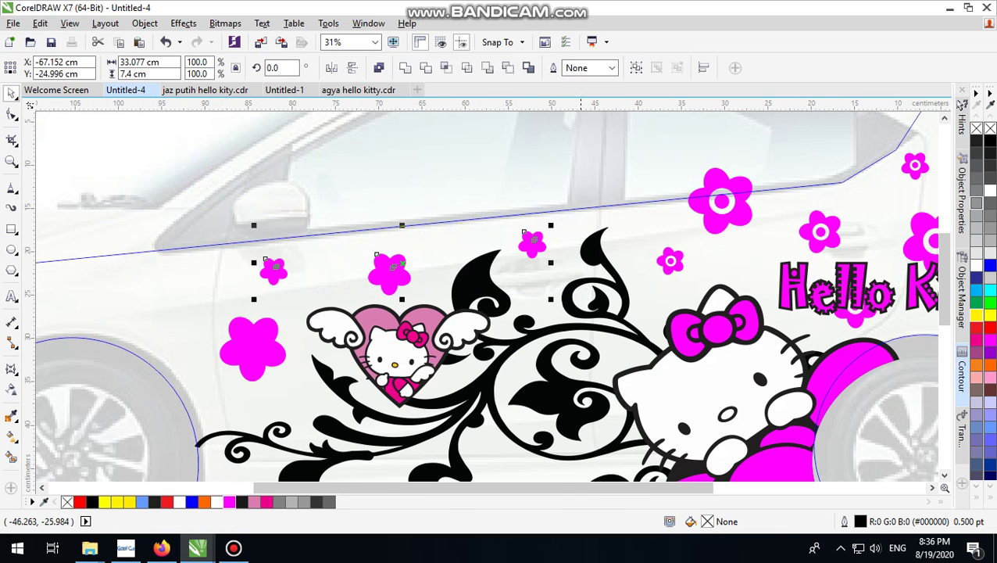
click(380, 67)
click(234, 320)
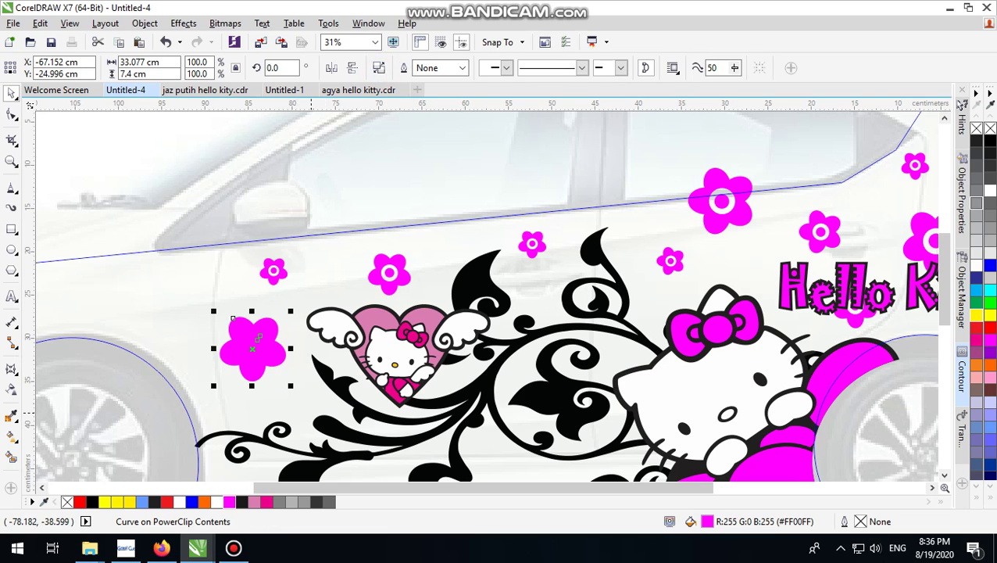
key(ctrl+k)
click(378, 68)
scroll(320, 293, down, 3)
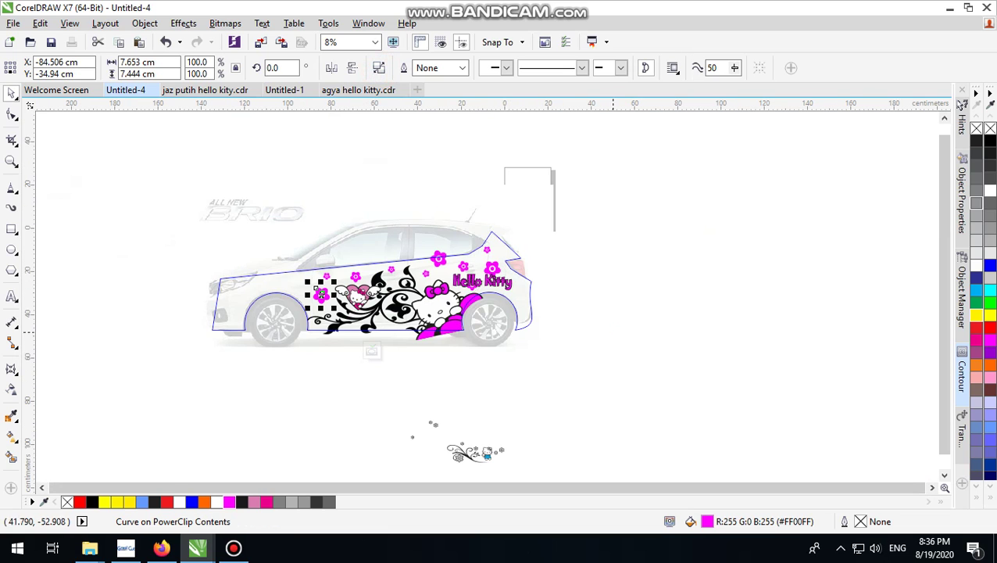
- Finish editing the PowerClip contents and check the rearranged flowers on the car body
click(617, 330)
scroll(469, 277, up, 2)
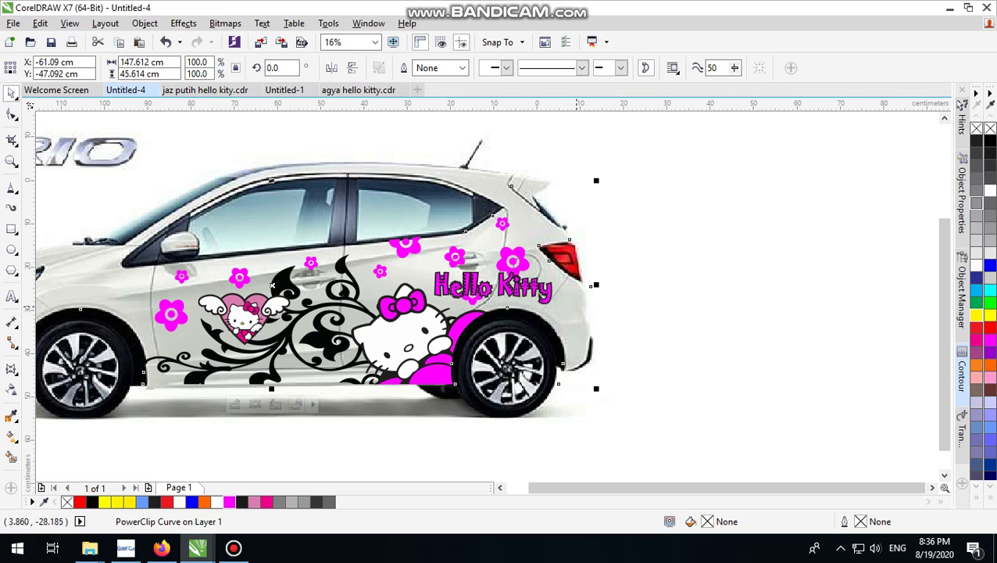
scroll(674, 201, down, 1)
scroll(280, 189, up, 1)
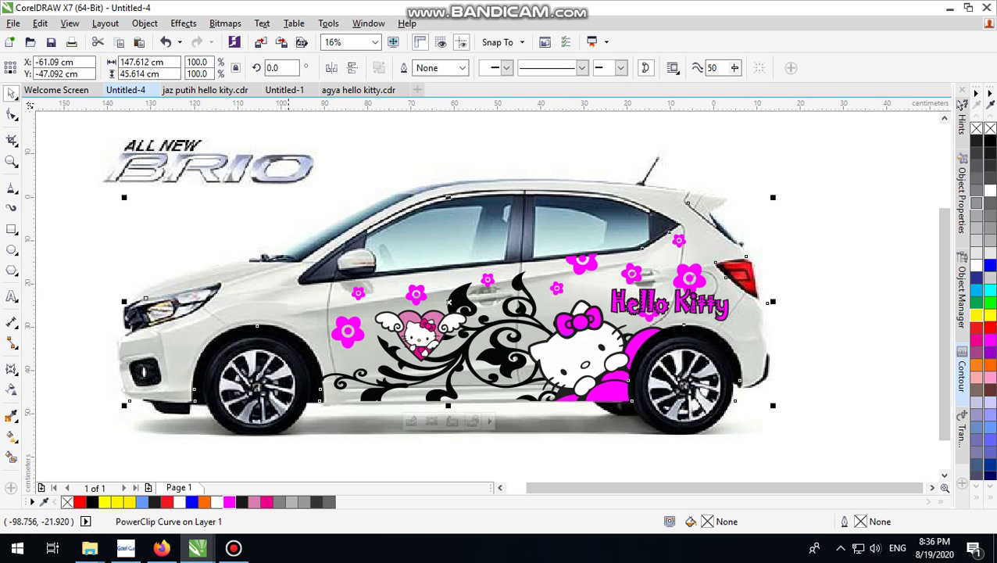
click(587, 9)
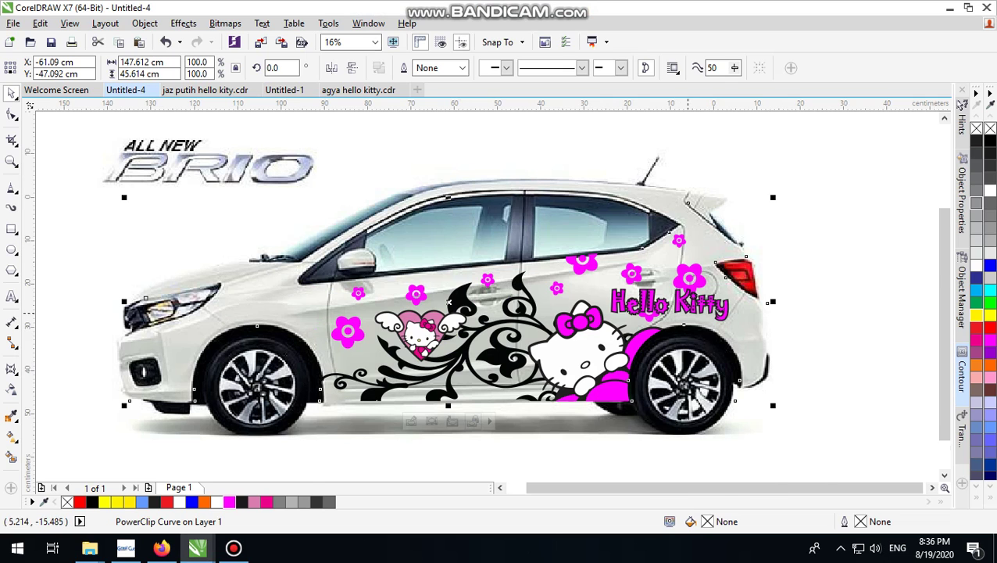
- Reopen the car body's PowerClip contents and group the three flower curves, leaving out the large front-door flower
scroll(618, 341, up, 1)
ctrl+click(660, 209)
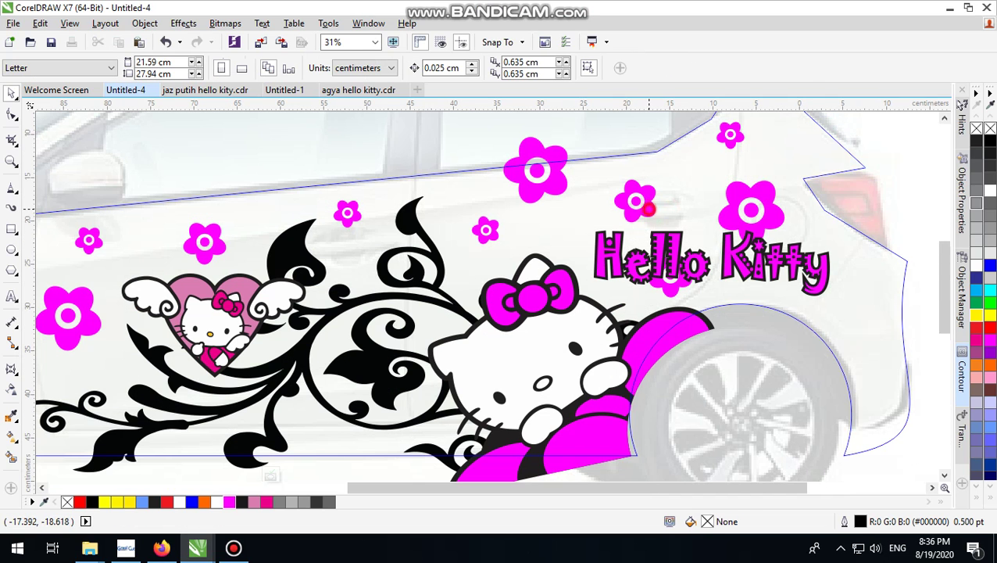
scroll(645, 207, down, 1)
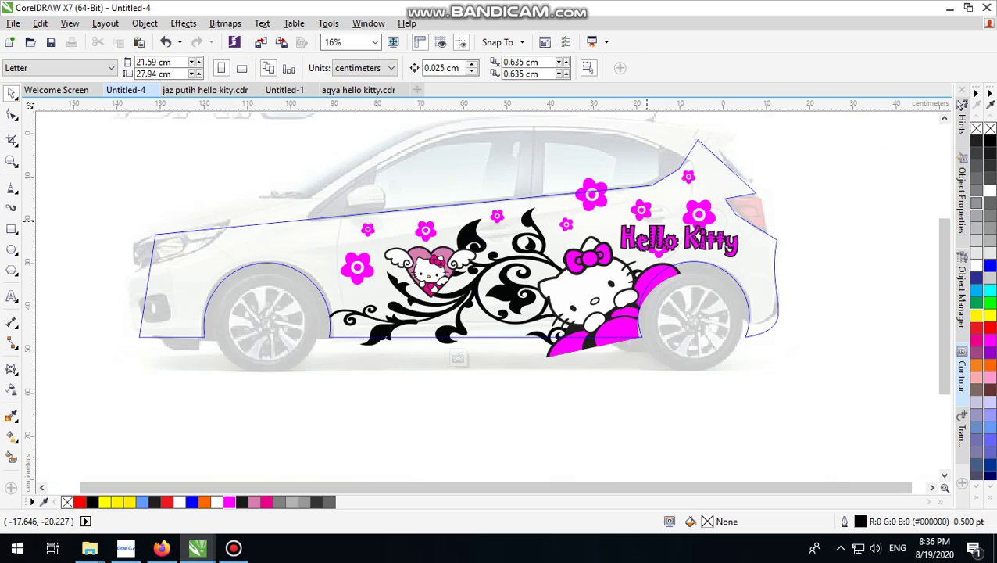
scroll(667, 223, up, 1)
scroll(648, 223, down, 1)
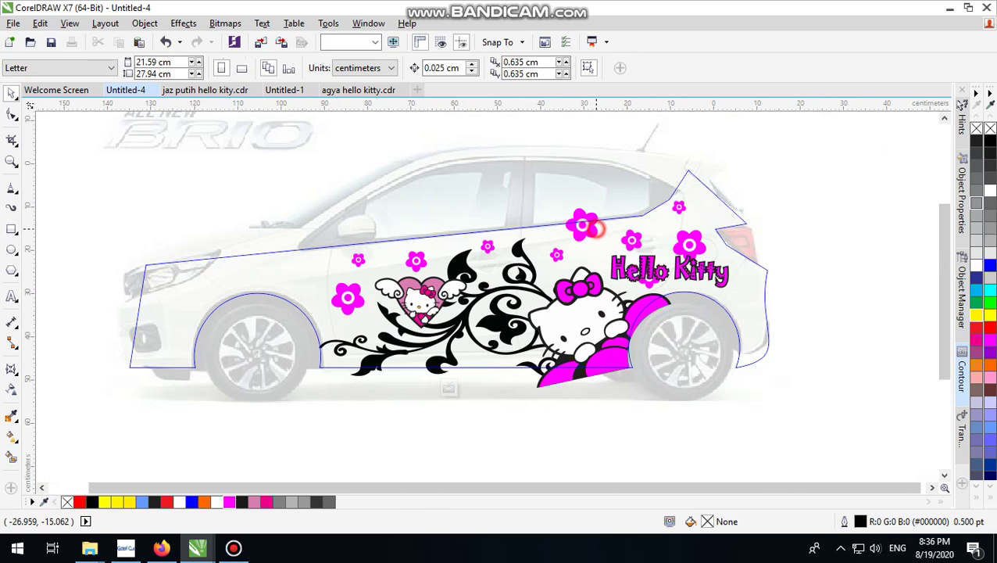
click(595, 228)
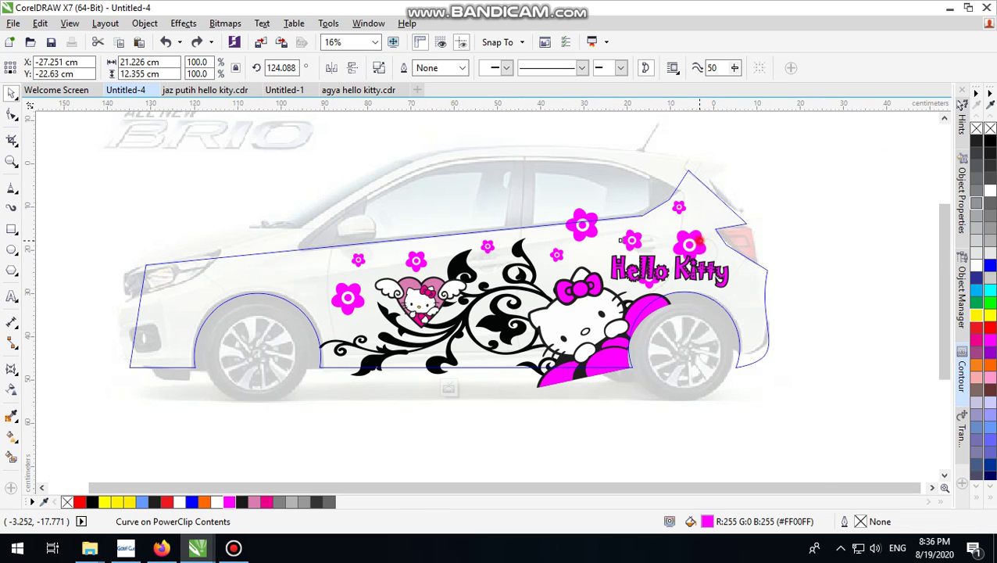
shift+click(698, 241)
shift+click(419, 259)
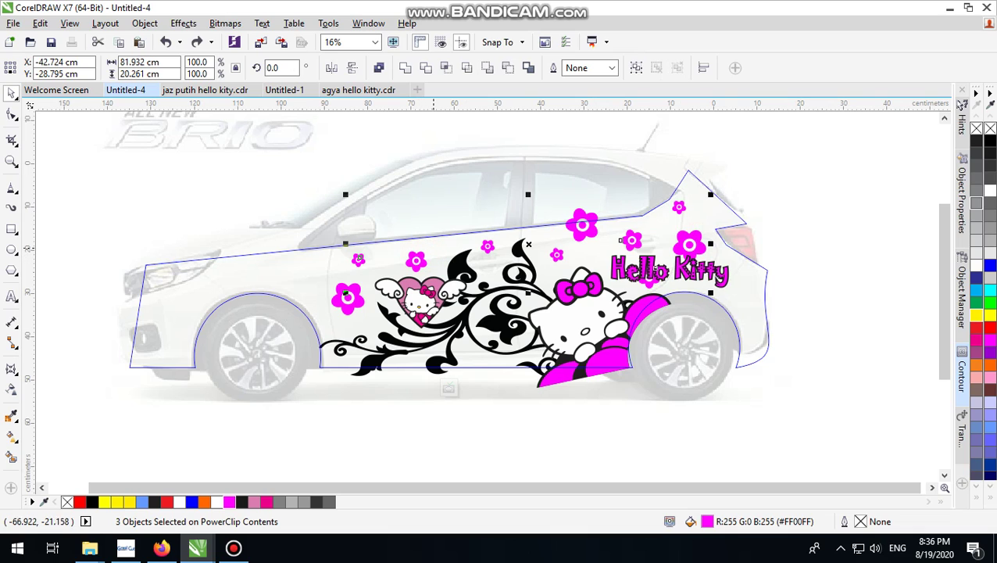
click(635, 68)
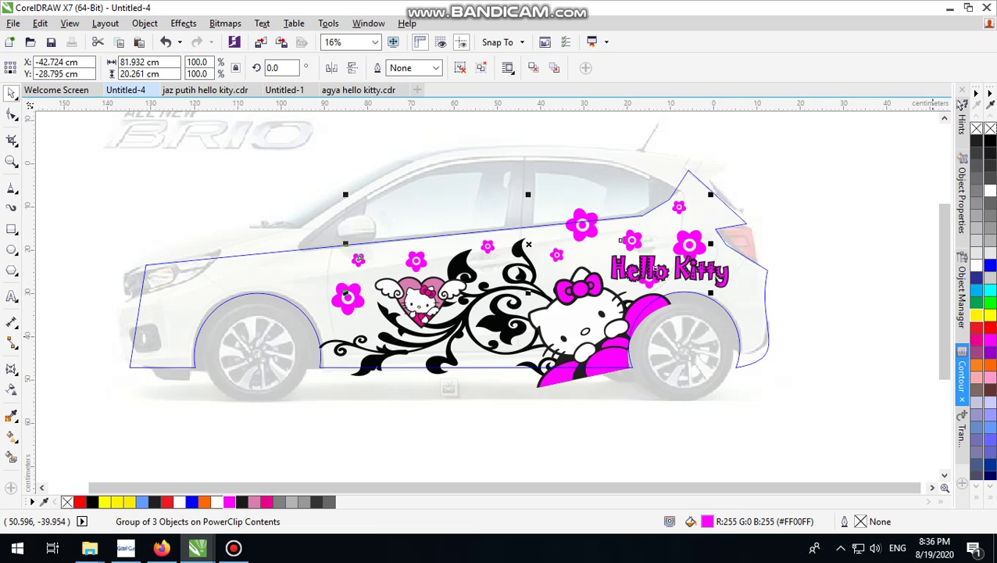
- Apply a one-step black outside contour of 0.593 cm to the grouped flowers
click(963, 374)
click(962, 436)
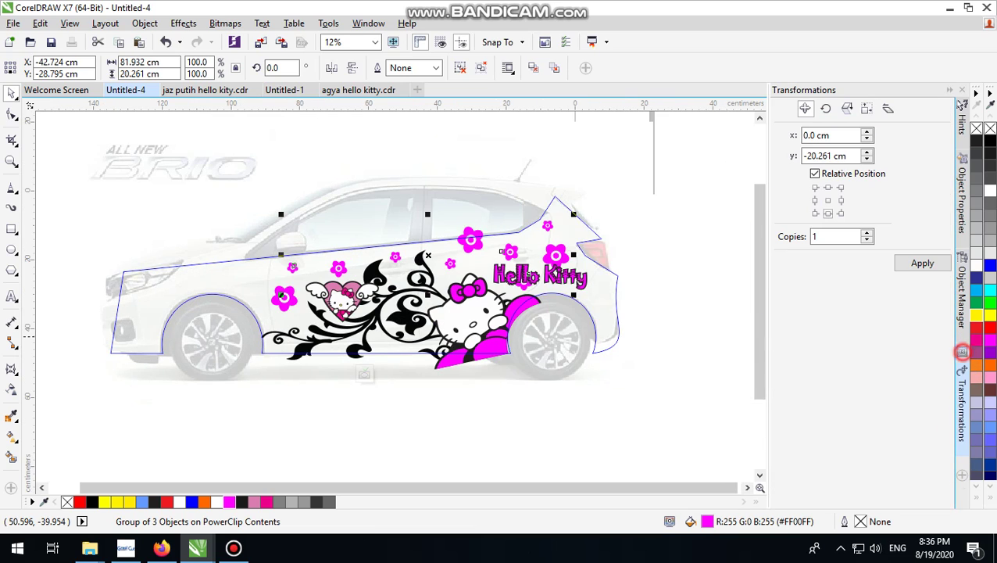
click(962, 351)
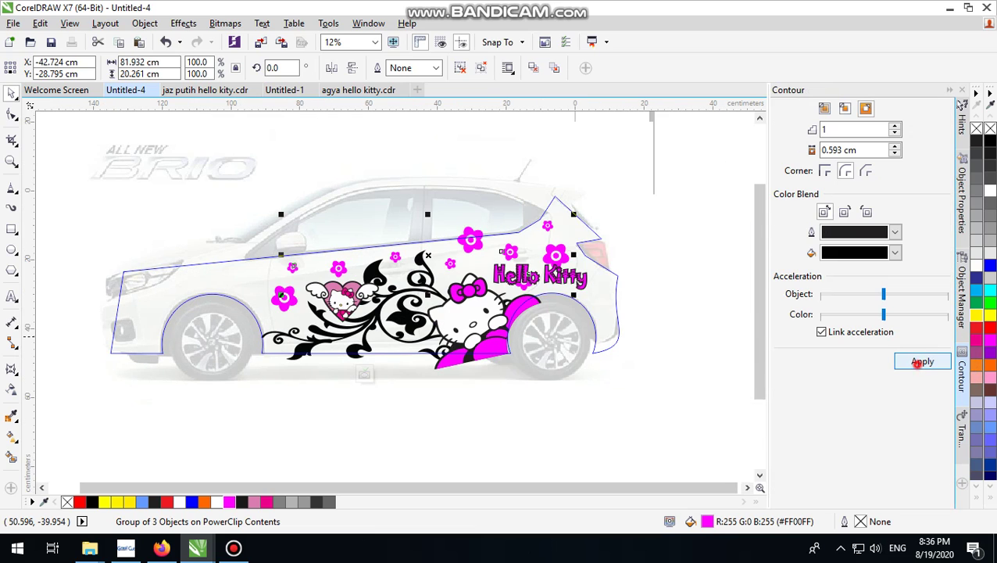
click(917, 362)
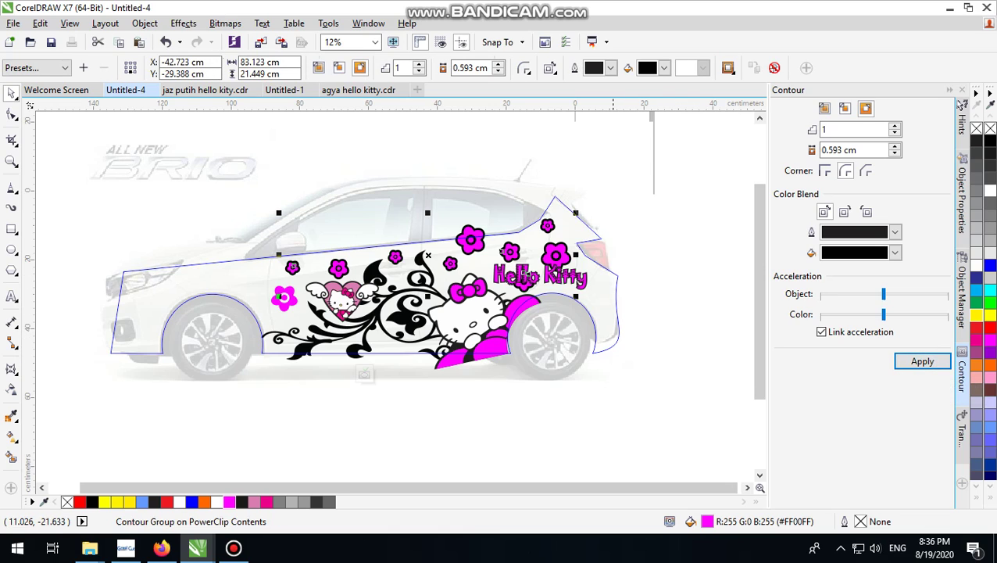
- Reduce the grouped flowers' contour offset to 0.339 cm and deselect them
click(829, 149)
click(825, 170)
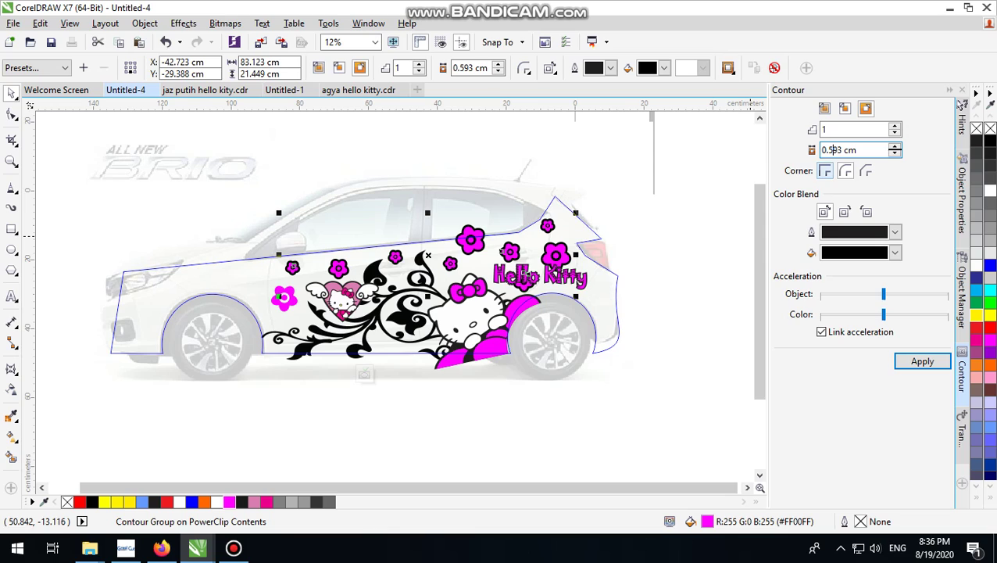
text(3)
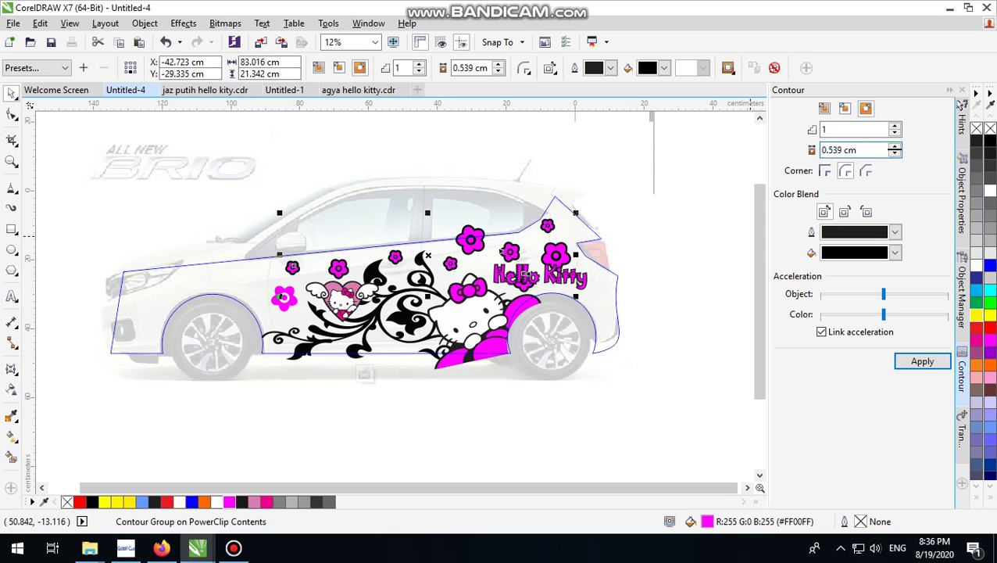
click(822, 149)
click(834, 157)
drag(829, 151, 833, 153)
text(3)
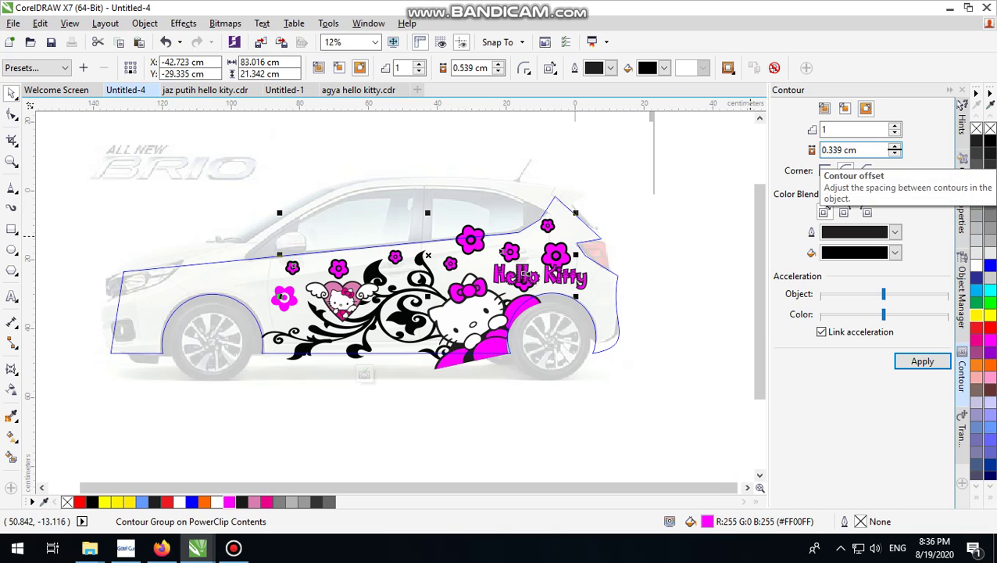
click(923, 361)
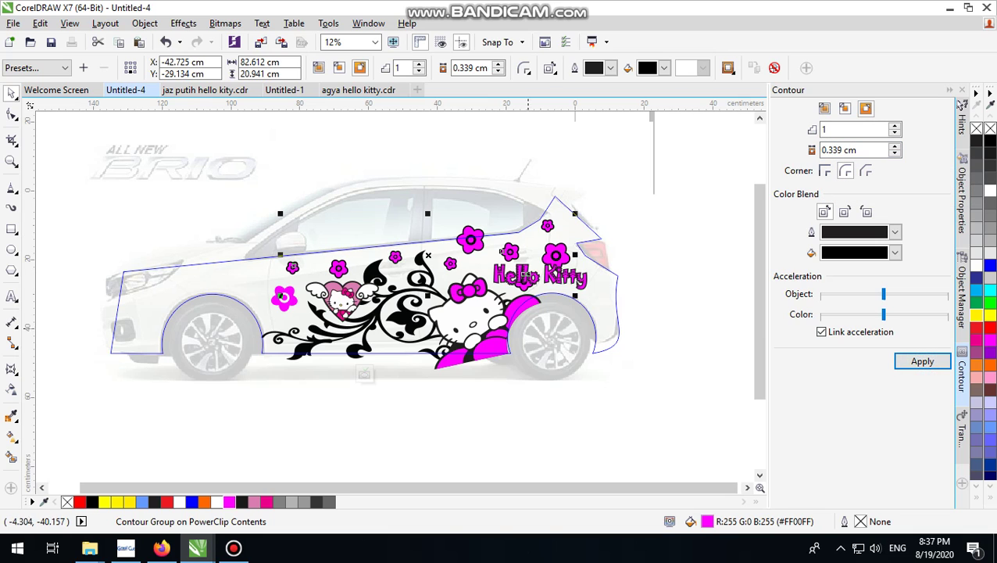
click(237, 172)
- Apply the same 0.339 cm black outside contour to the large front-door flower
scroll(277, 303, up, 1)
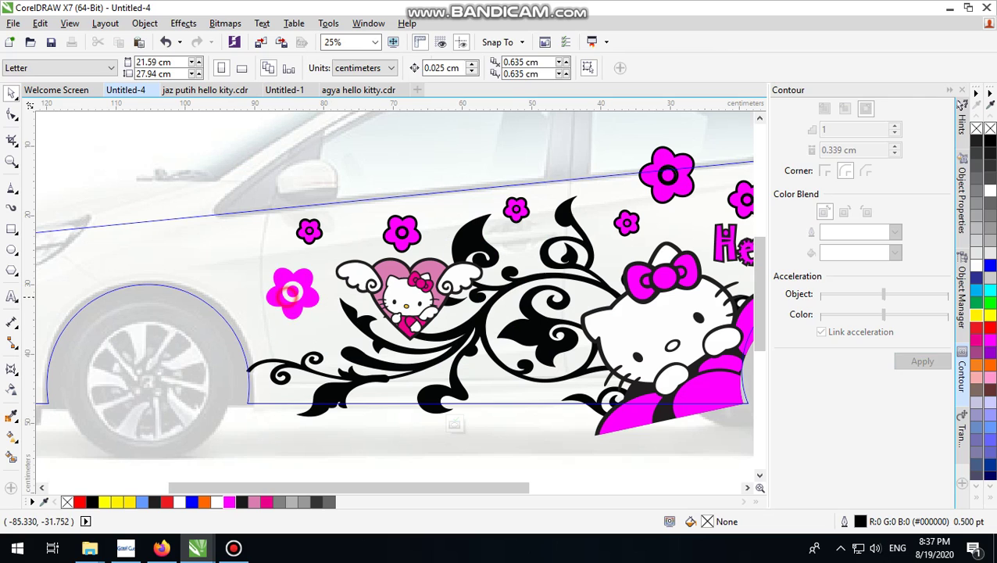
click(291, 292)
click(926, 363)
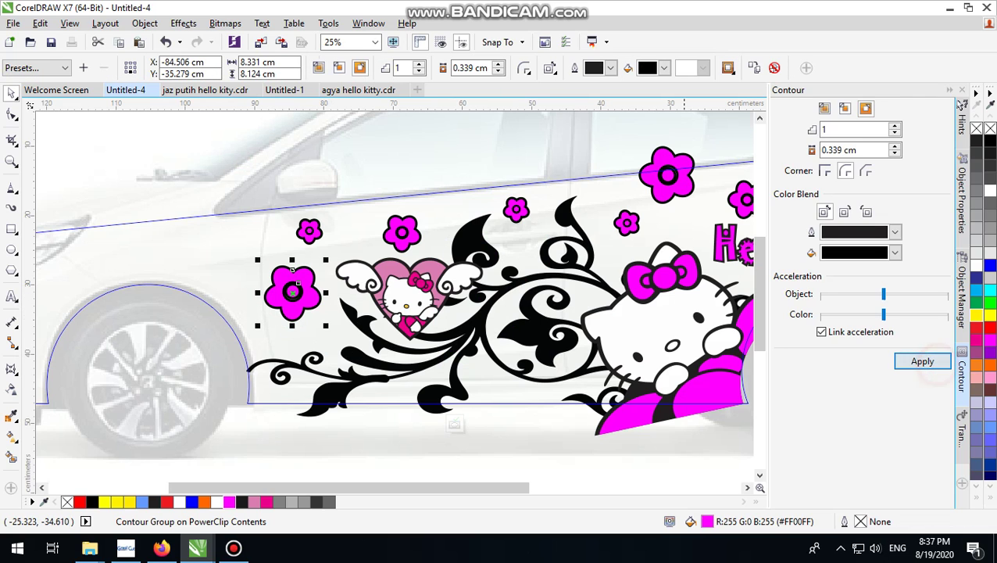
click(405, 443)
- Leave the PowerClip contents and inspect the outlined flowers and winged heart on the car doors
scroll(422, 320, down, 1)
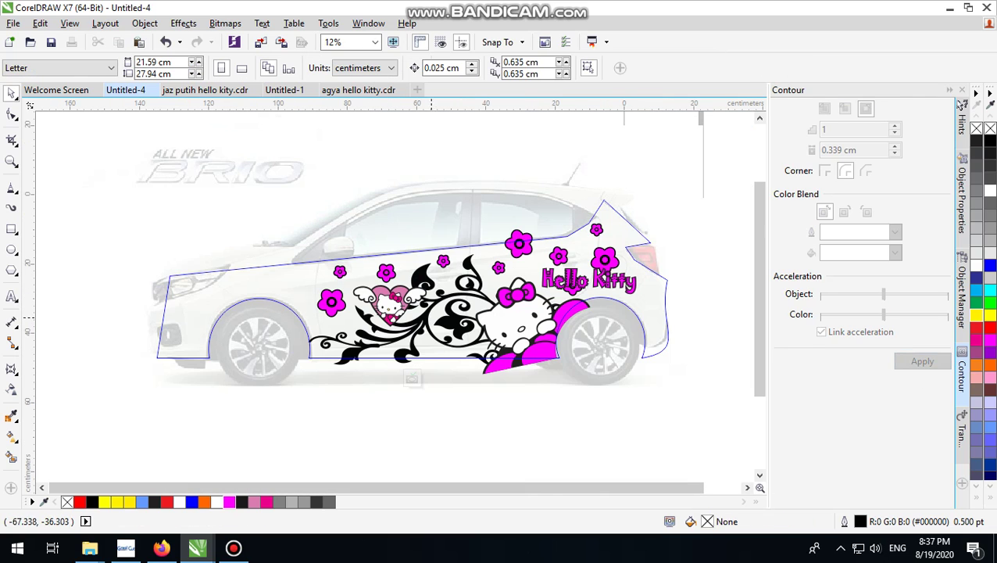
ctrl+click(721, 225)
scroll(525, 262, up, 1)
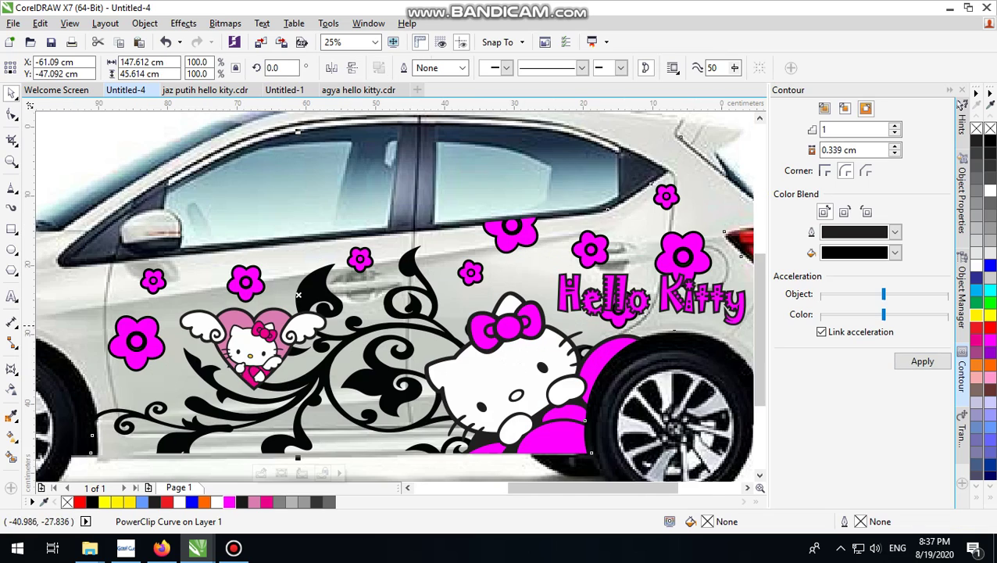
scroll(371, 364, down, 1)
scroll(312, 360, up, 2)
- Recolour the heart behind the winged Hello Kitty magenta inside the PowerClip, then finish editing its contents
ctrl+click(352, 328)
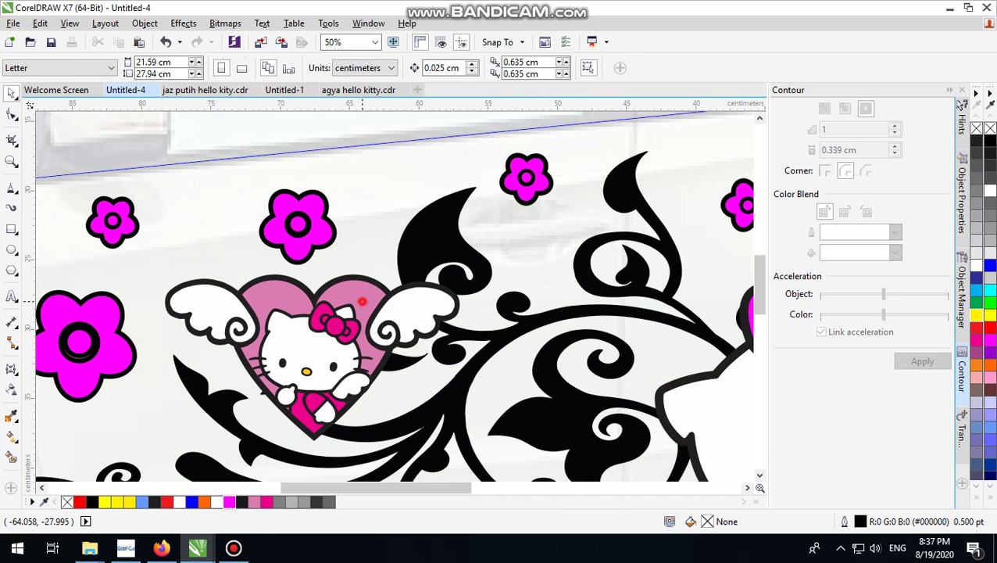
ctrl+click(363, 301)
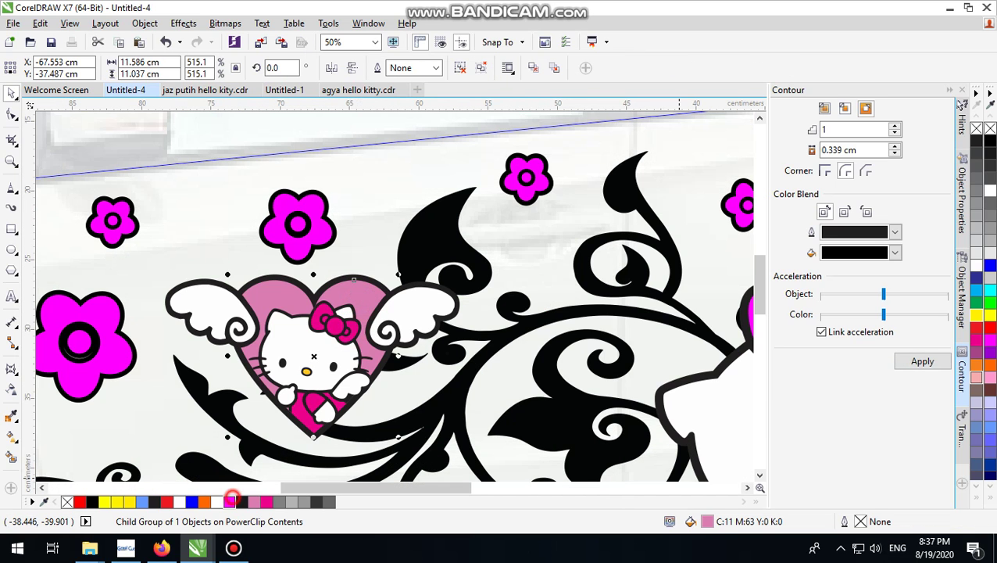
click(229, 501)
scroll(434, 293, down, 3)
ctrl+click(687, 214)
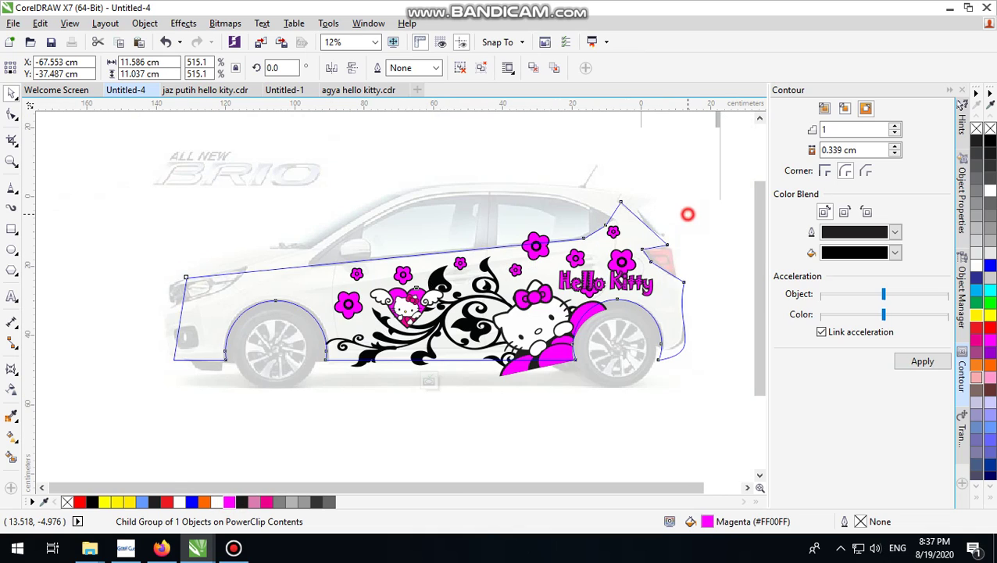
click(610, 428)
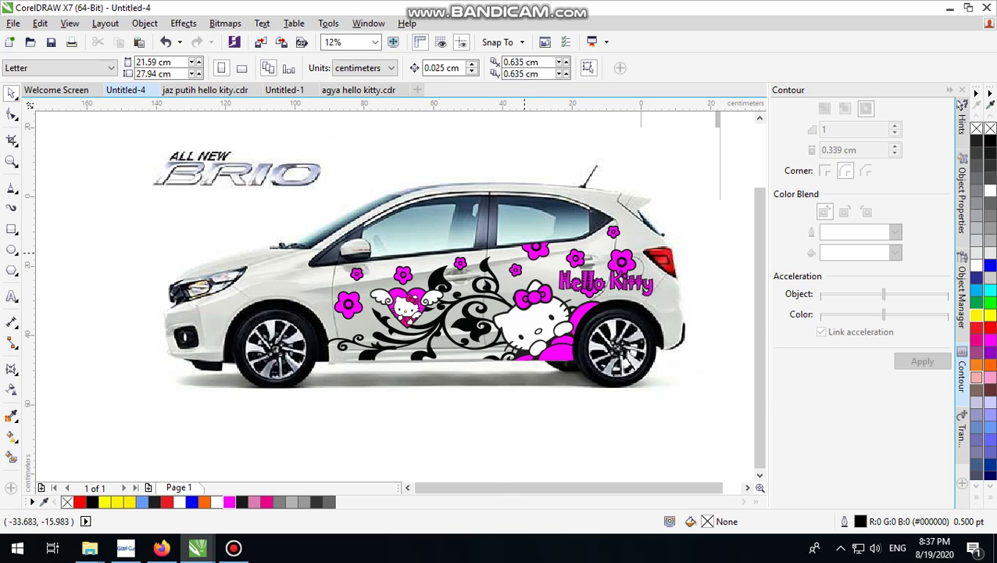
- Hide the contour settings and review the completed sticker design on the whole car
scroll(686, 278, up, 3)
scroll(686, 278, down, 2)
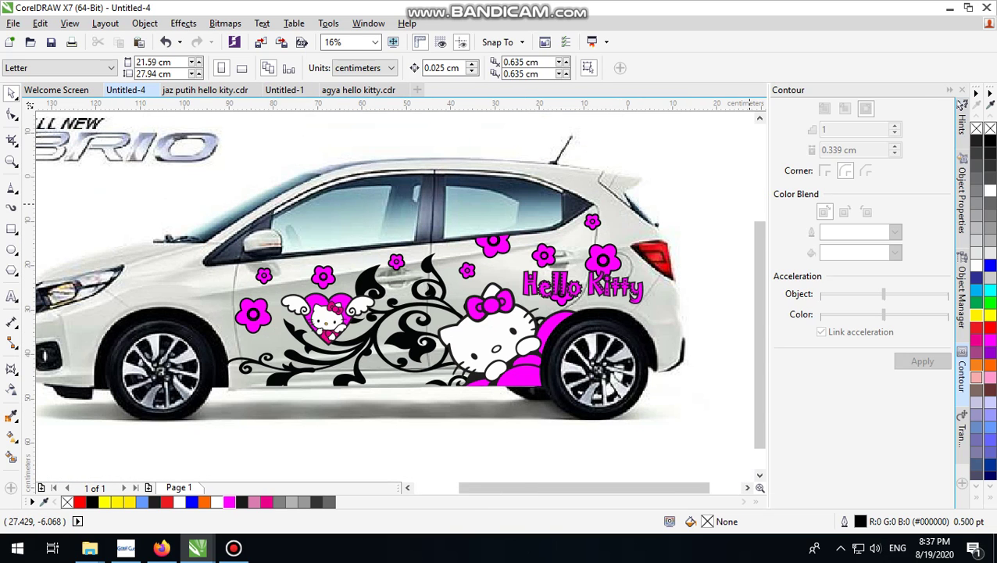
click(948, 91)
click(877, 210)
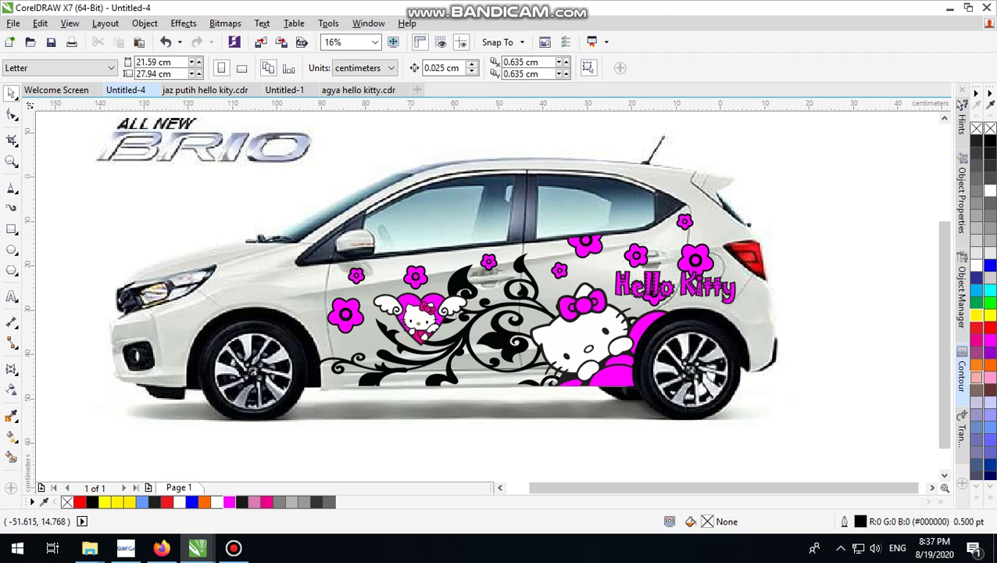
click(867, 262)
click(610, 318)
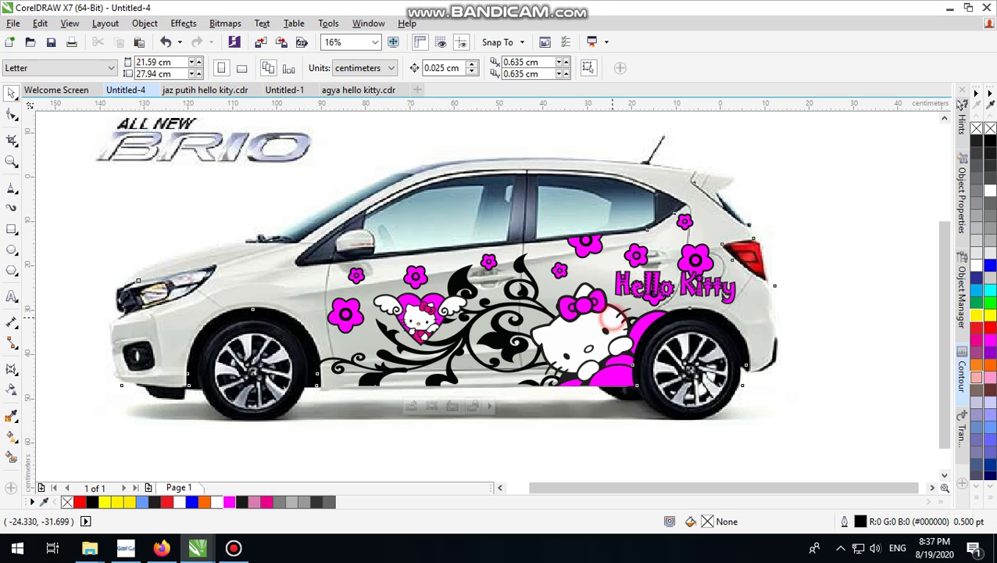
- Recolour the black floral ornament on the doors magenta inside the PowerClip, then finish editing its contents
click(413, 406)
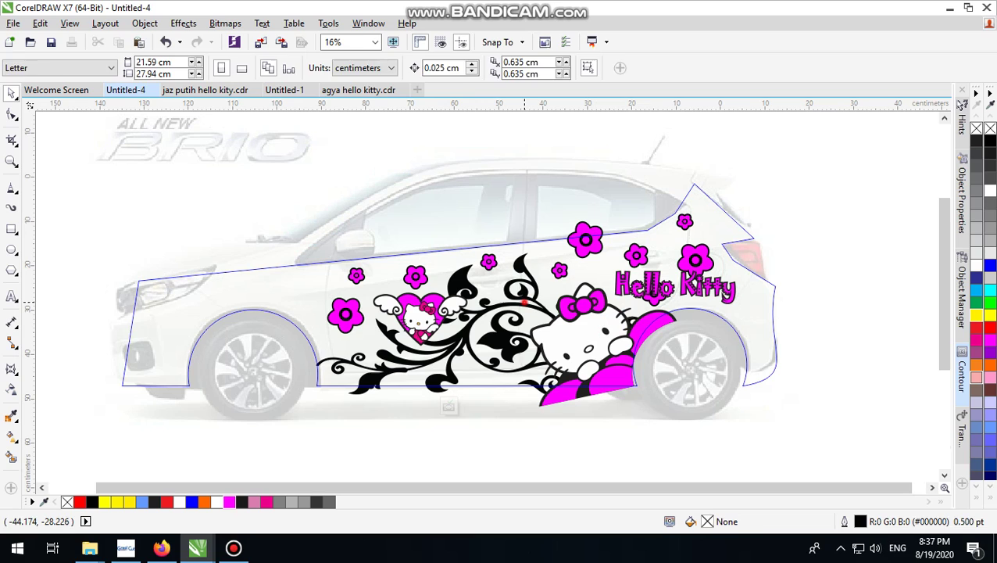
click(527, 302)
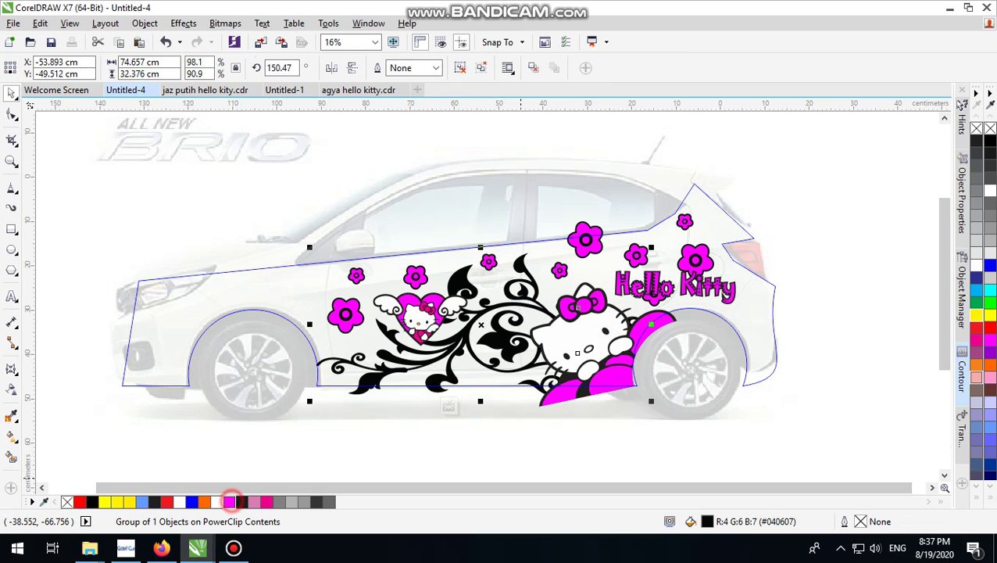
click(229, 501)
click(536, 449)
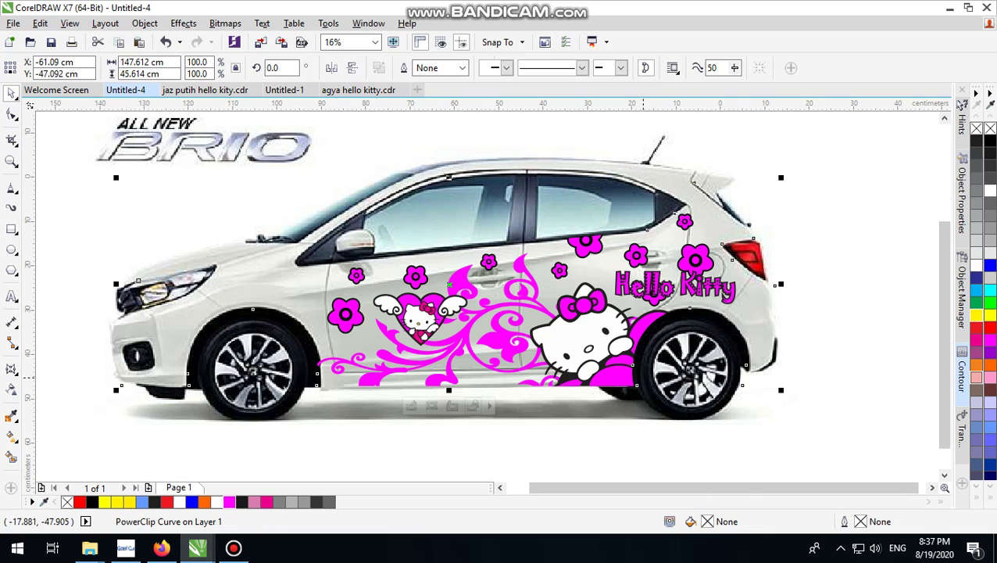
- Deselect the PowerClip and review the whole car with the magenta ornament in full-screen preview, then return to the drawing
scroll(469, 329, up, 1)
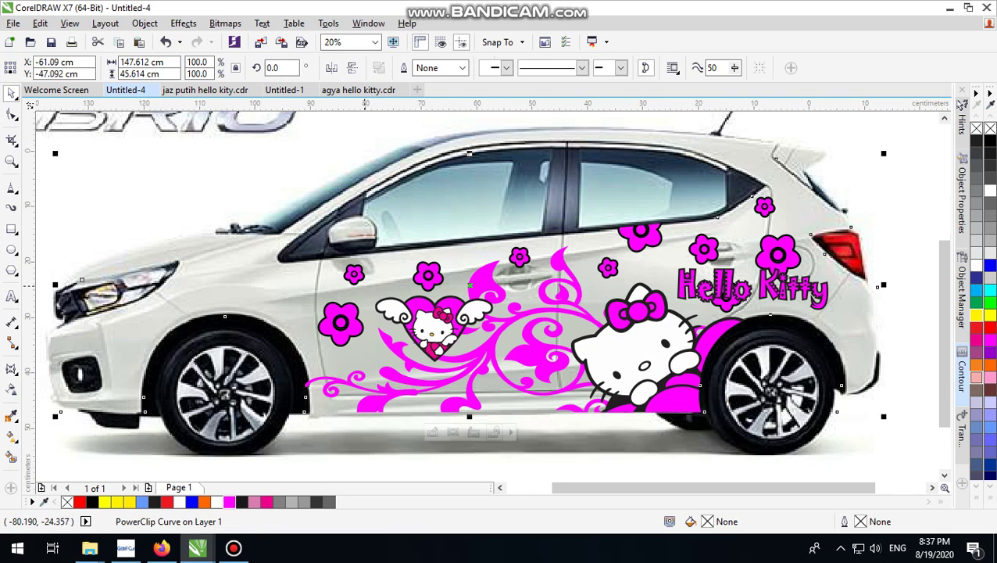
scroll(500, 305, down, 1)
click(849, 250)
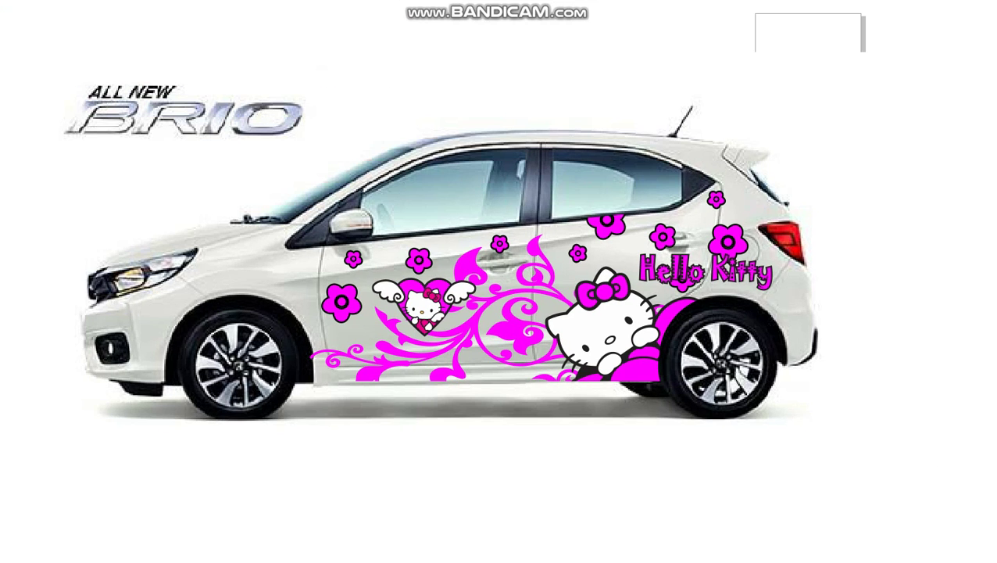
click(763, 186)
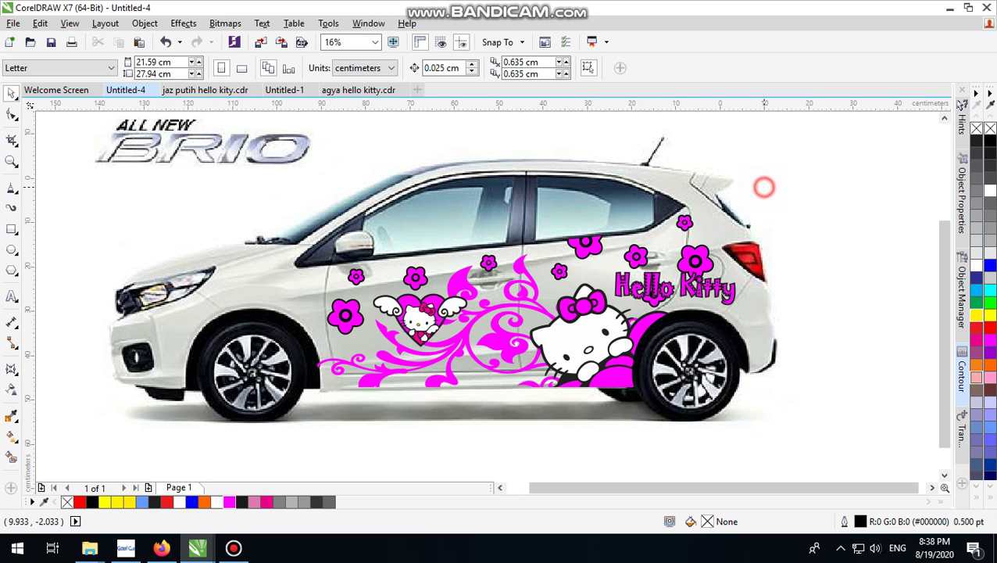